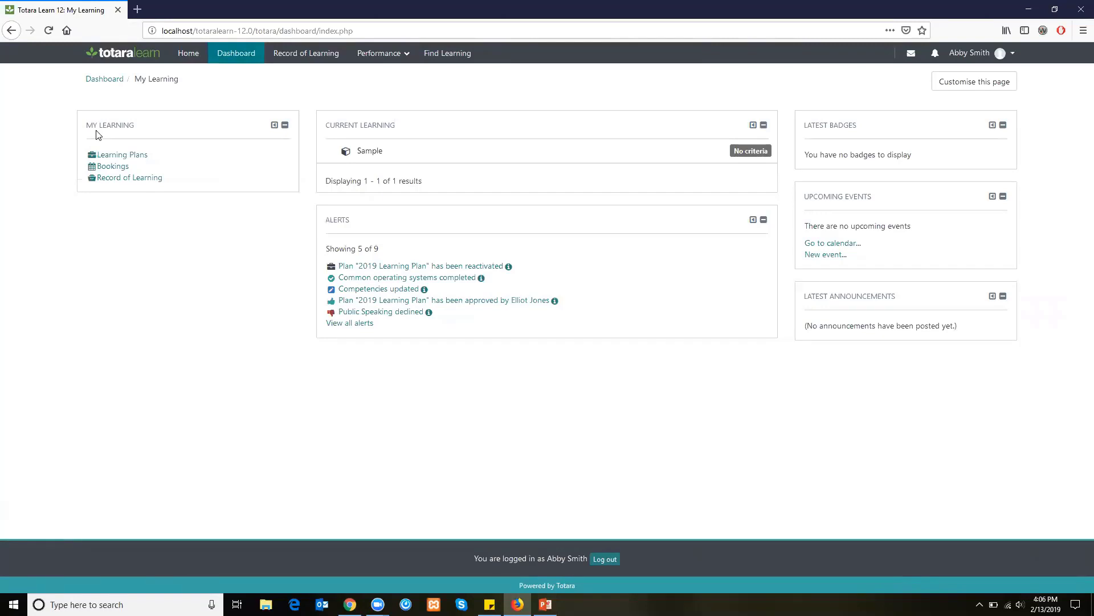
Open the active plan named Learning Plan from the learning plans list and view its courses.
left_click(128, 159)
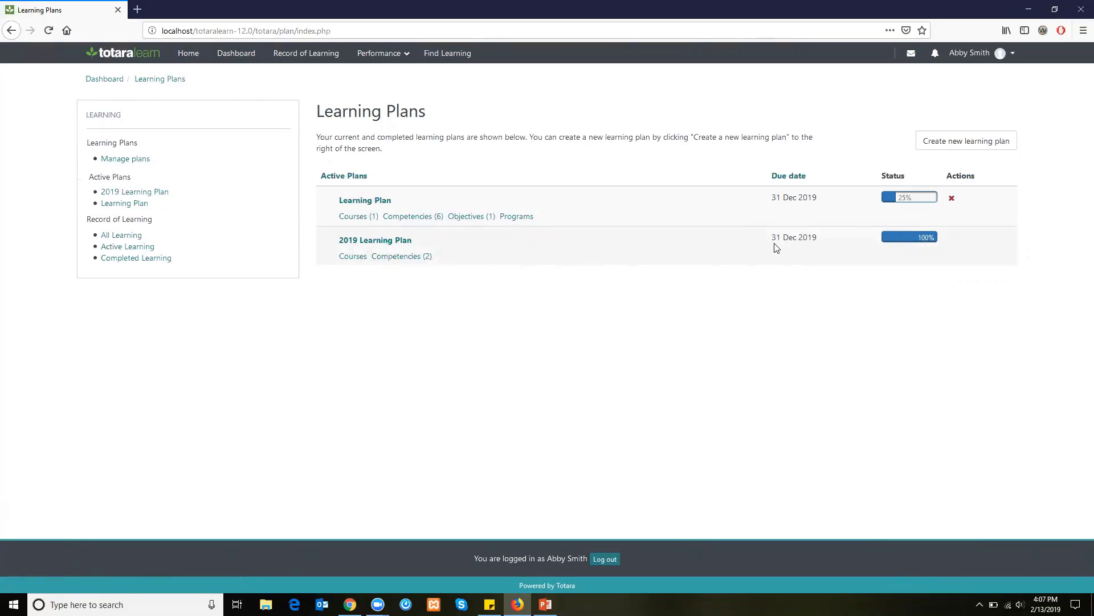
left_click(368, 201)
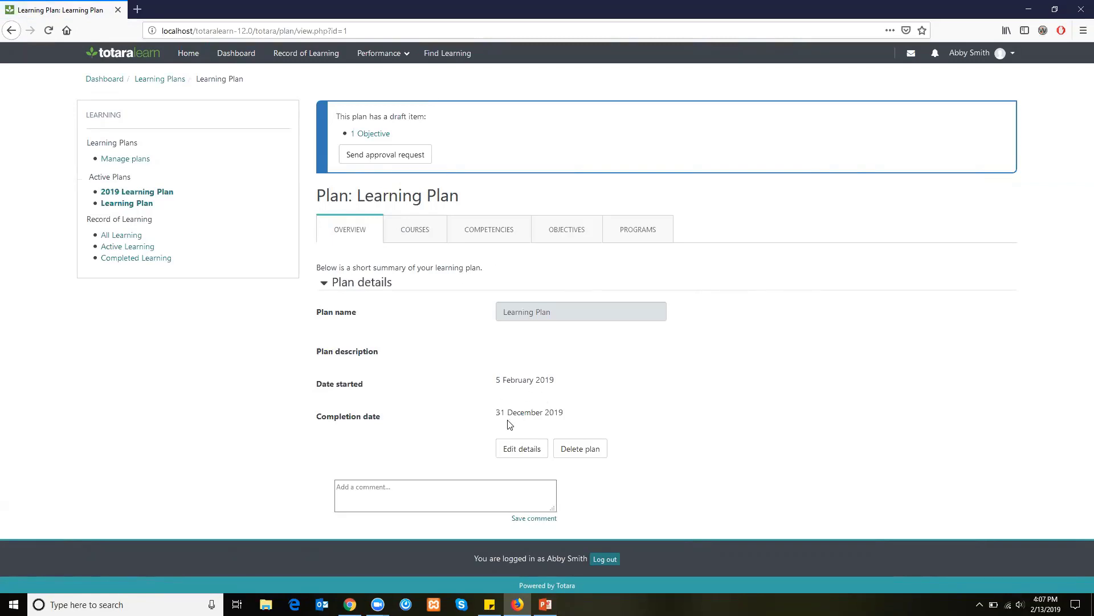
left_click(414, 240)
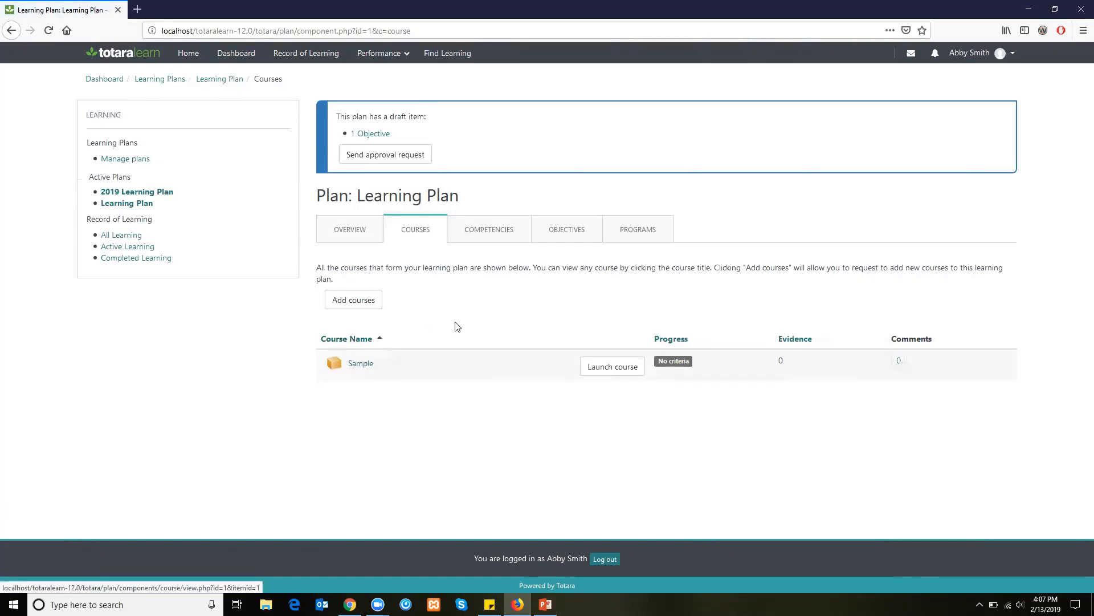
Try to launch the Sample course, read the enrolment notice, and return to the plan's courses.
left_click(614, 372)
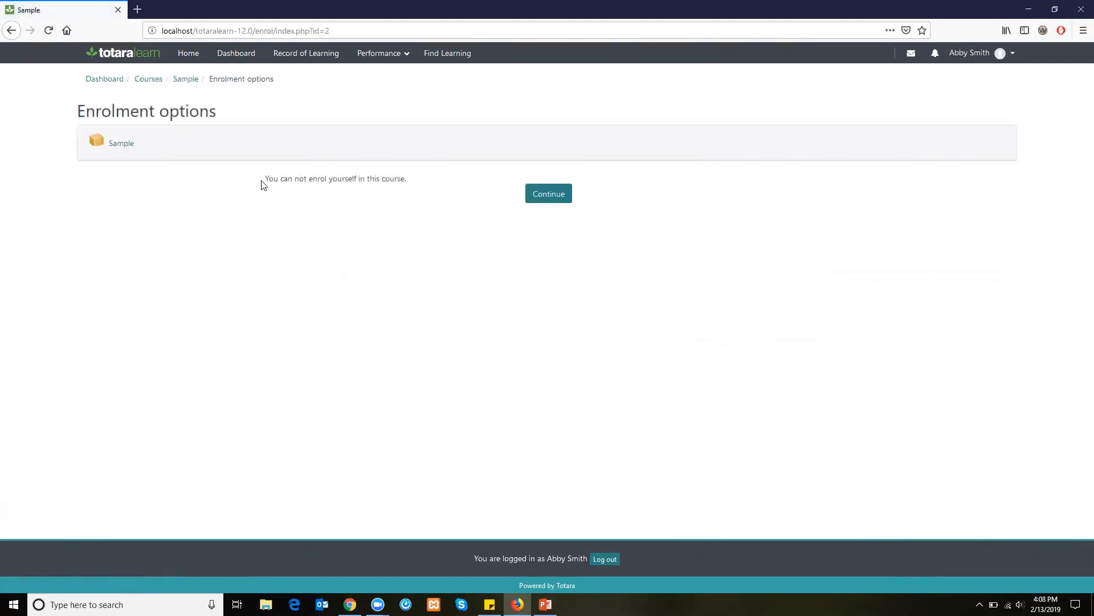
left_click_drag(268, 179, 393, 192)
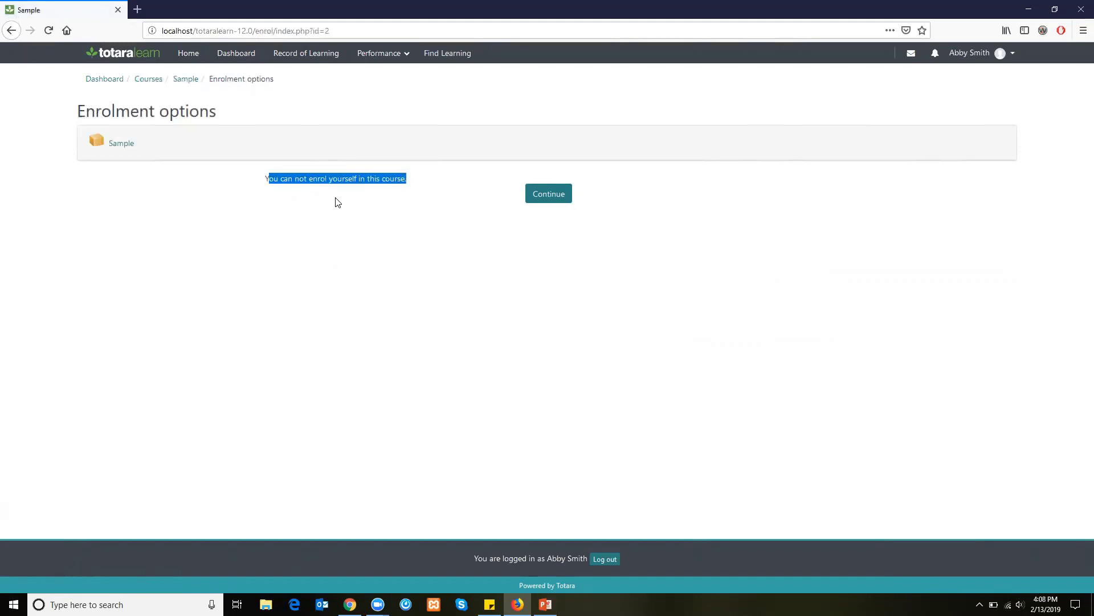
left_click(12, 30)
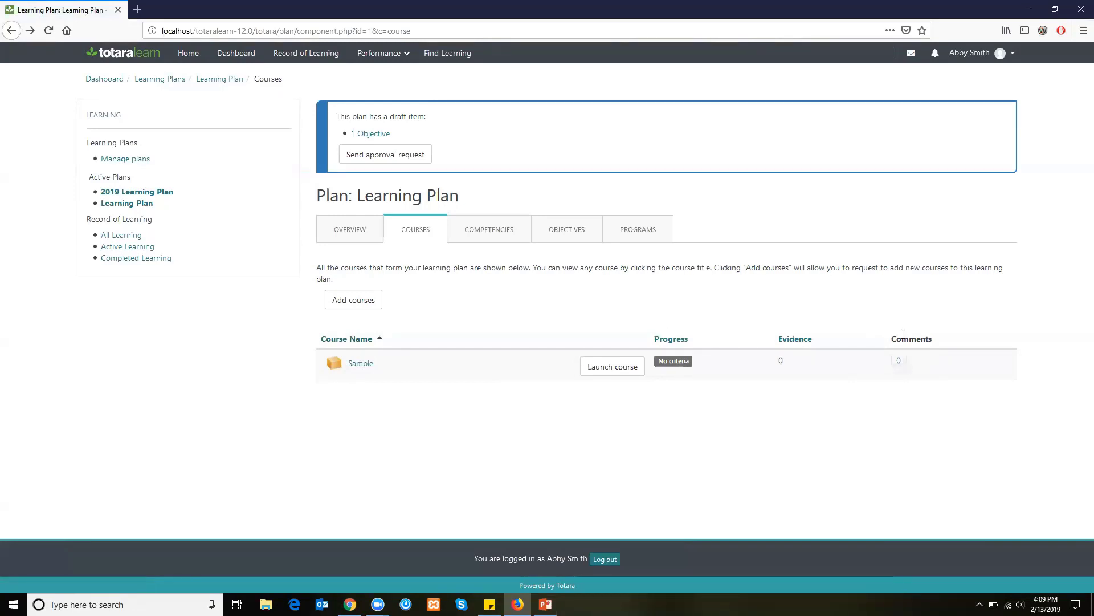
View the Sample course's comments and linked items, and return to the plan's course list.
left_click(900, 362)
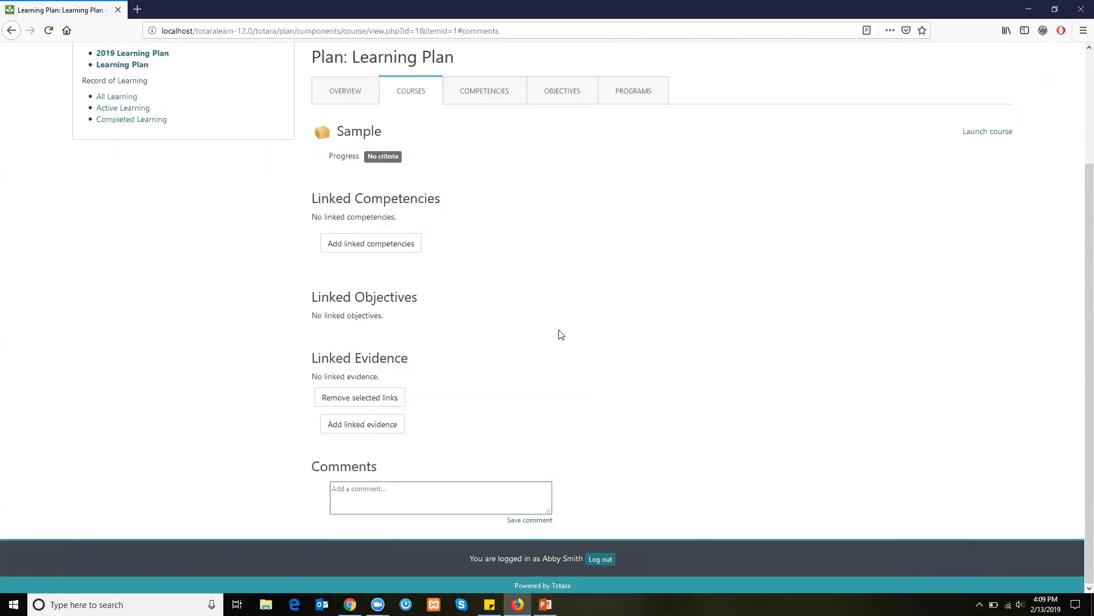
scroll(561, 335, "up", 5)
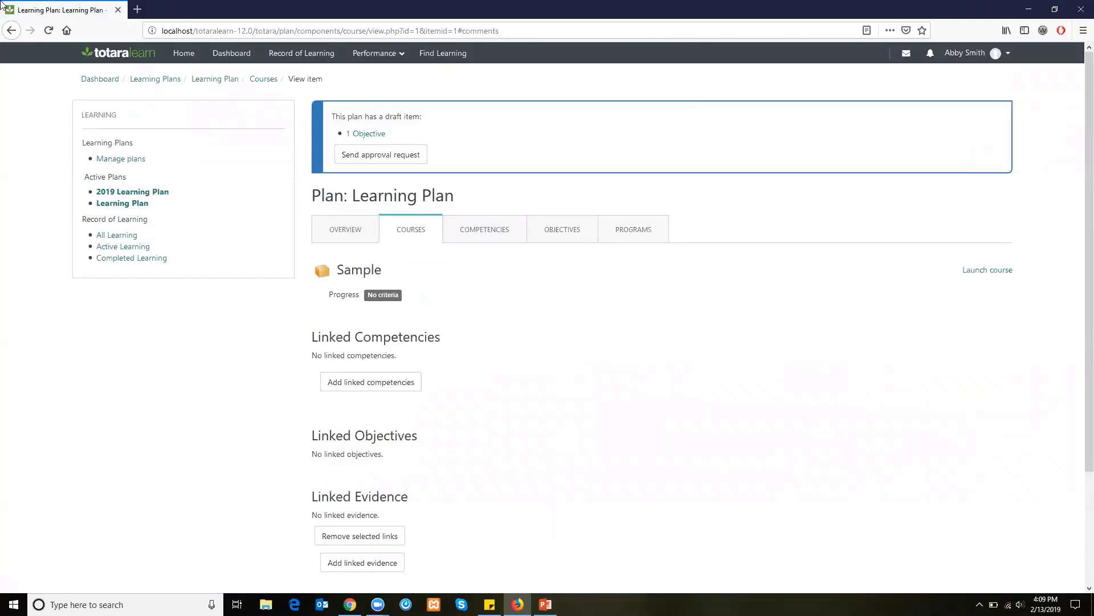
left_click(10, 31)
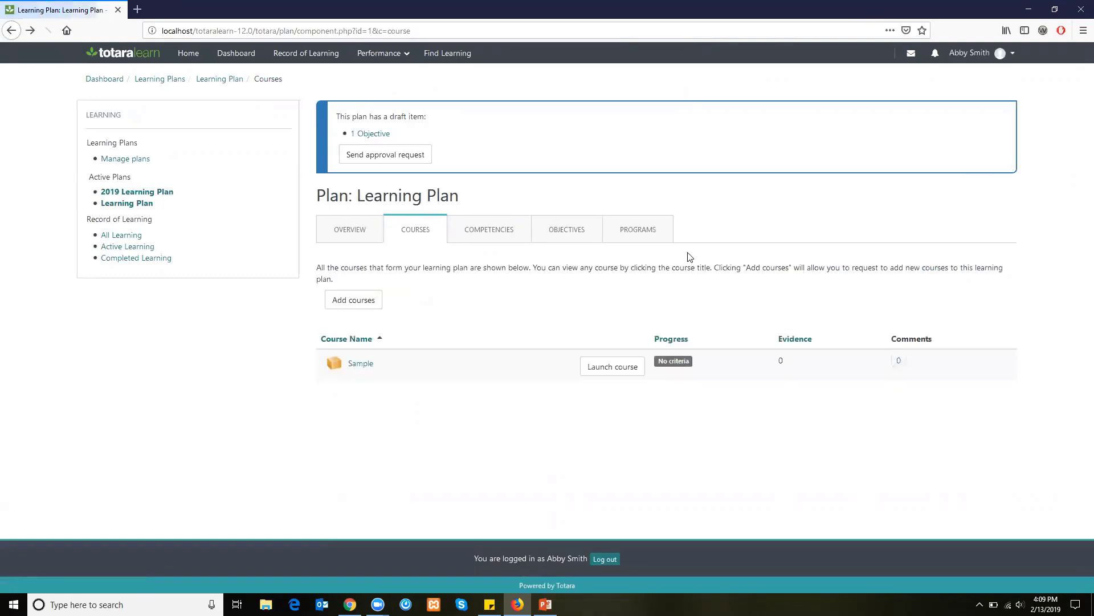
Check the unnamed job assignment on the learner's profile in a separate tab, and return to the learning plan.
left_click(979, 53)
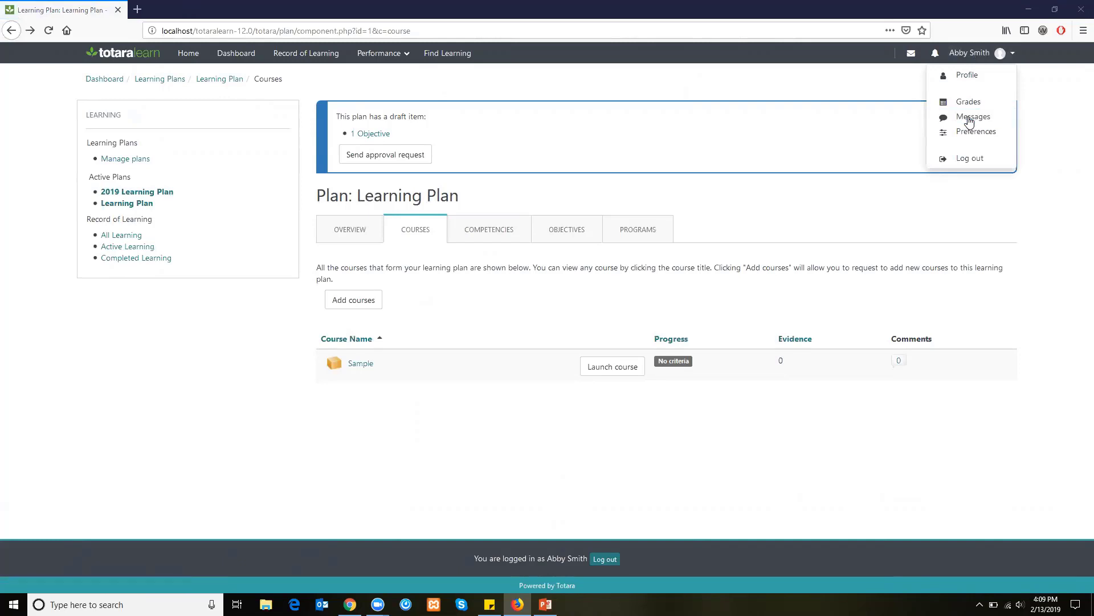
middle_click(958, 79)
left_click(154, 4)
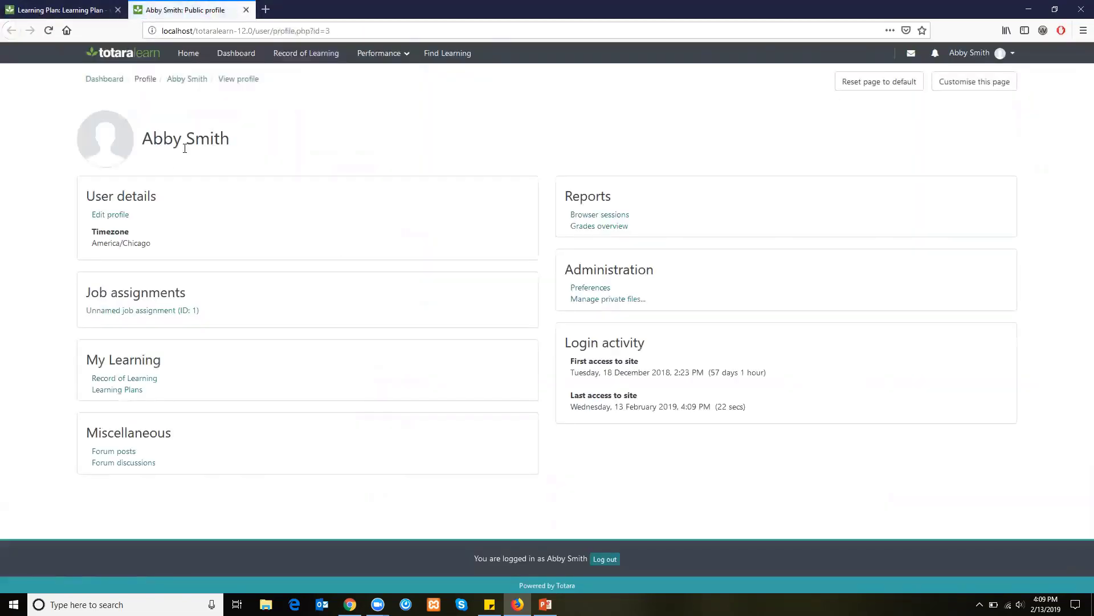
left_click(153, 314)
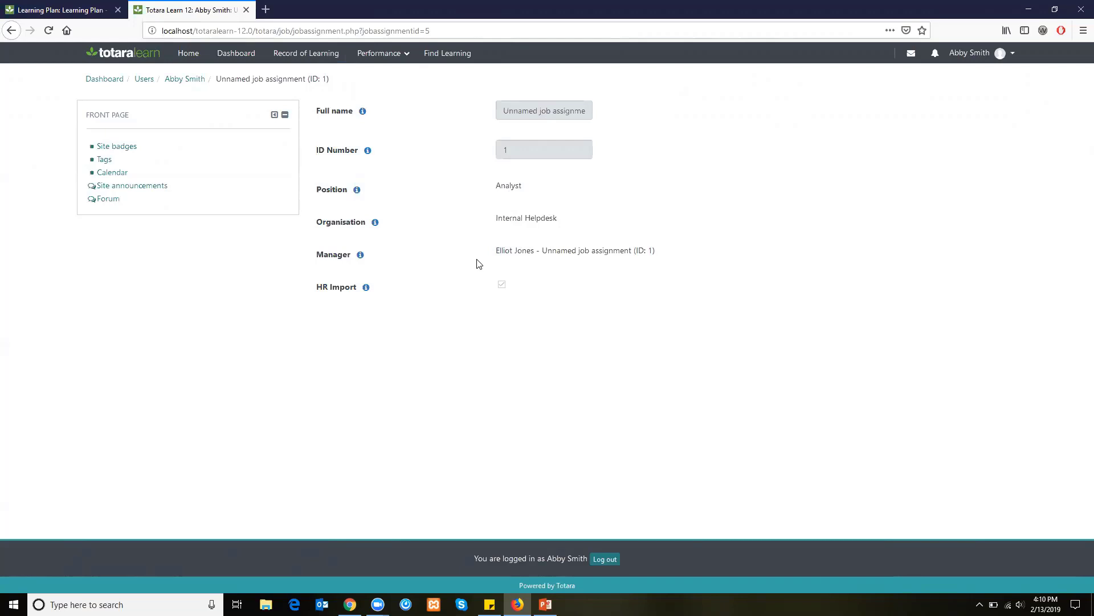
left_click(9, 31)
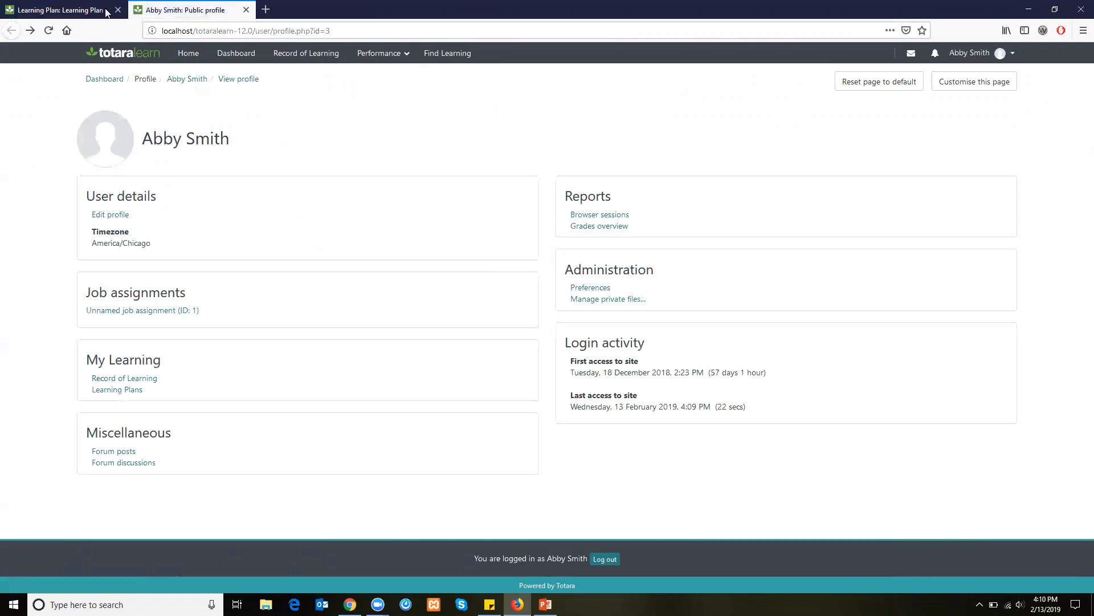
left_click(246, 10)
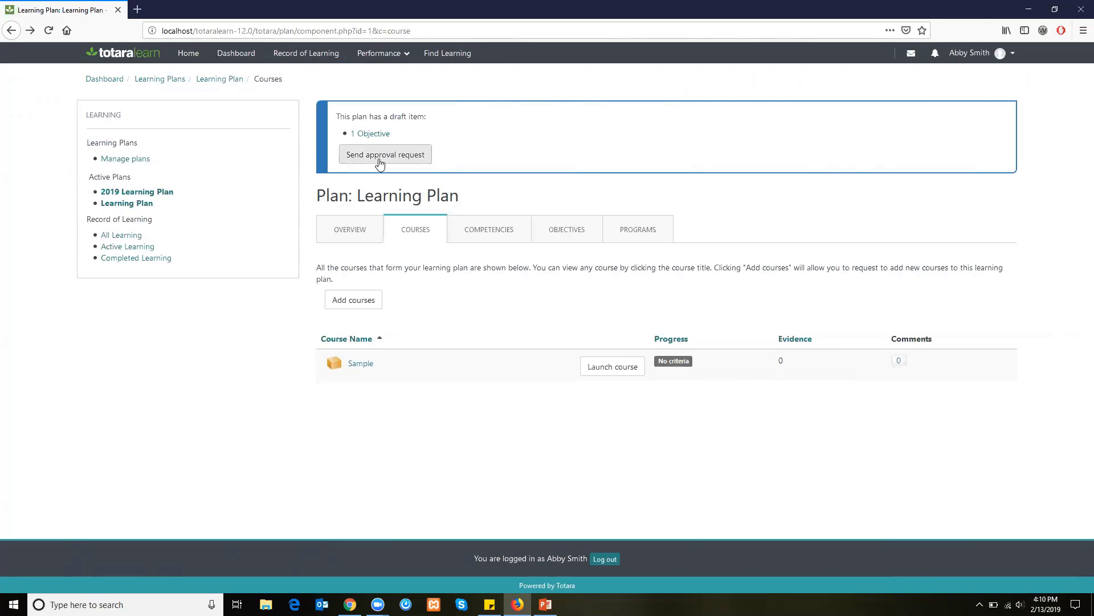
Review the plan's Public Speaking objective and send an approval request for it.
left_click(568, 248)
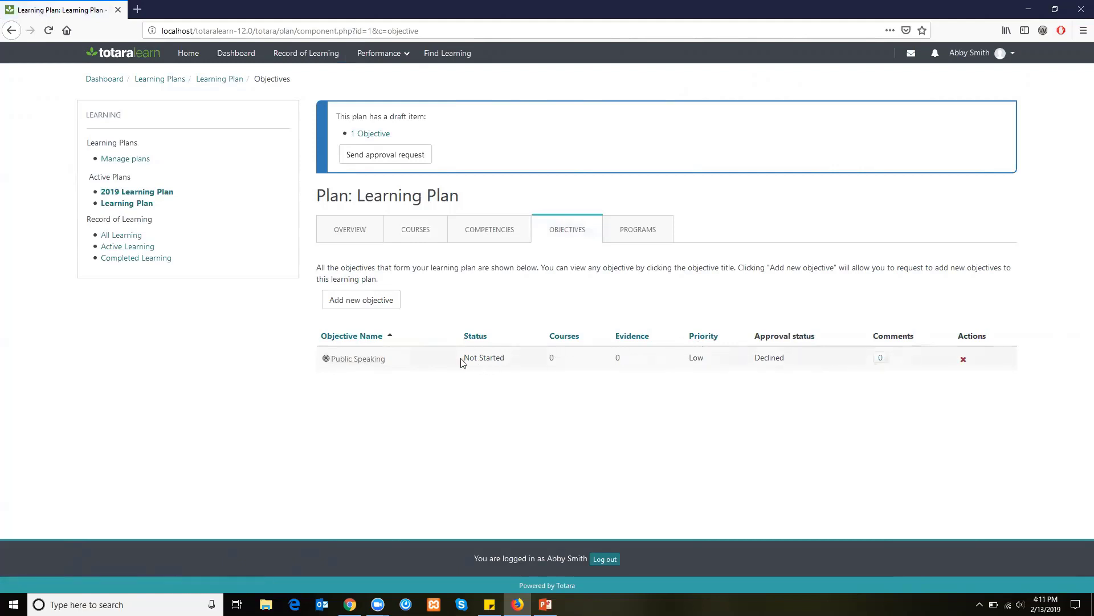
left_click(381, 156)
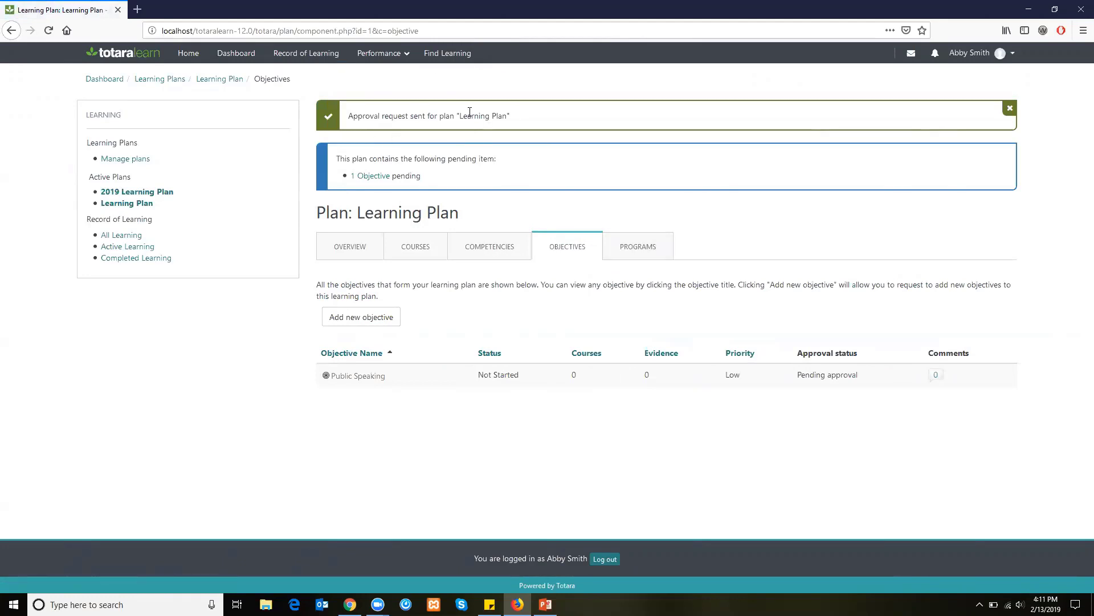
Check which programs are available to add to the learning plan, and close the selection without adding any.
left_click(633, 249)
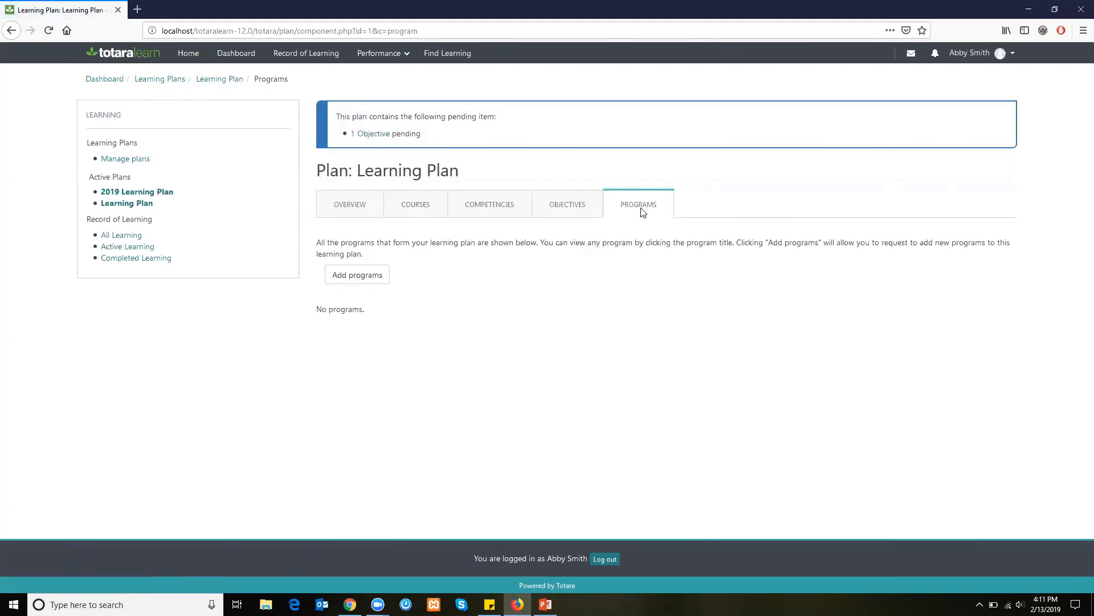
left_click(357, 279)
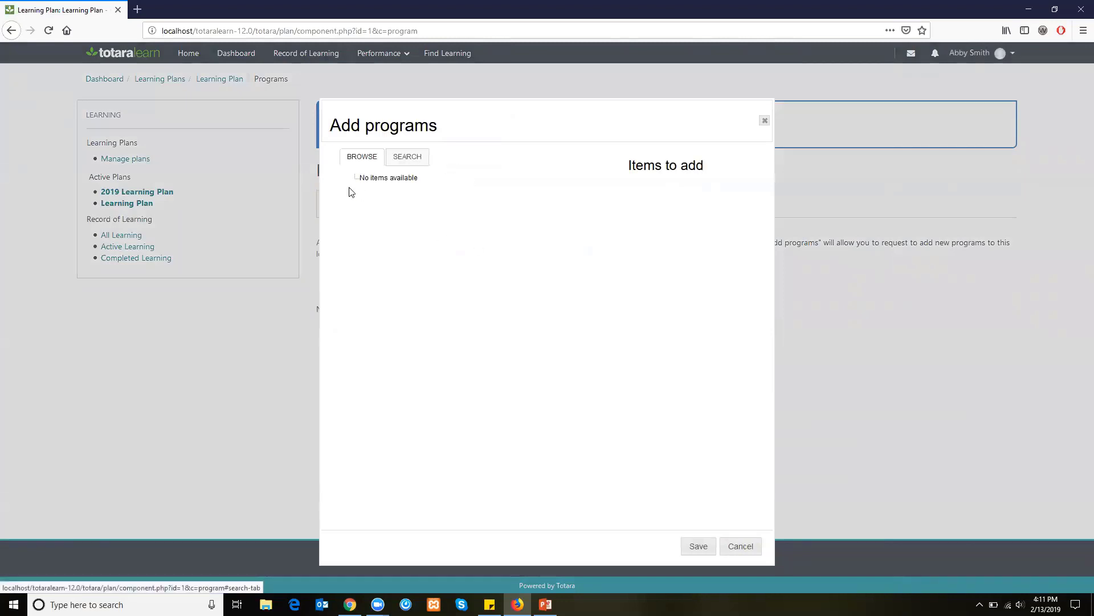
left_click(765, 120)
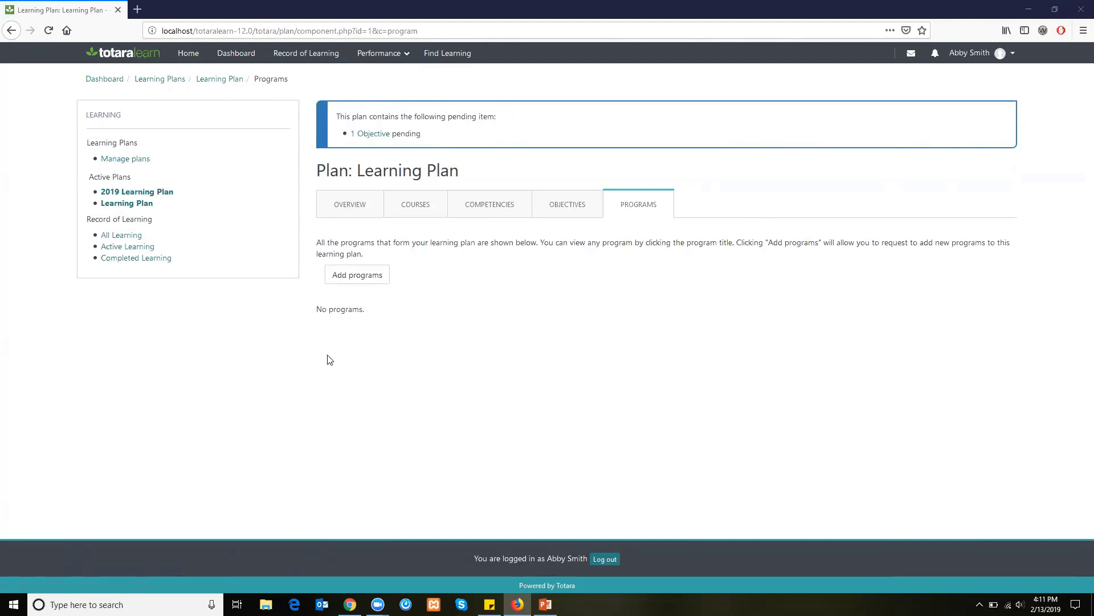
left_click(309, 364)
View the learning plan's overview details and its list of competencies.
left_click(352, 207)
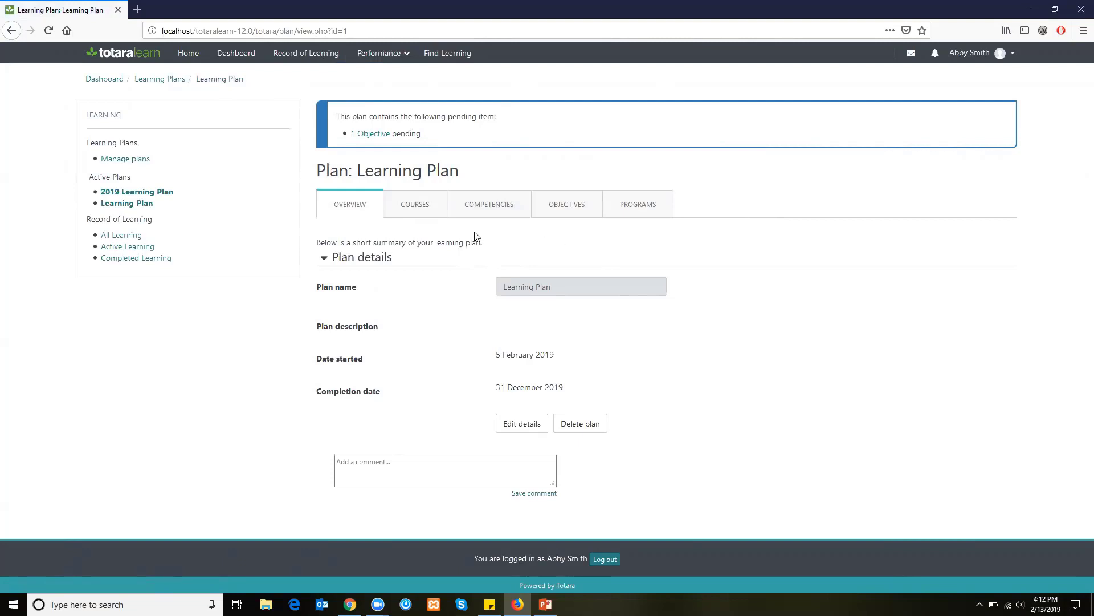
left_click(516, 217)
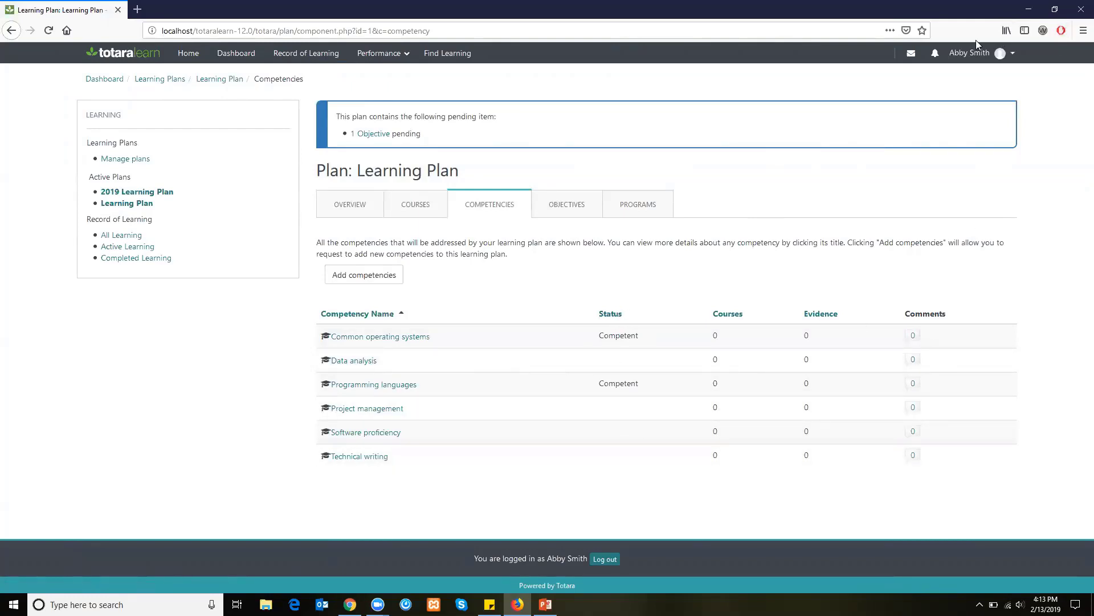
Log out of the learner account and log in as manager with the saved username and password.
left_click(1014, 54)
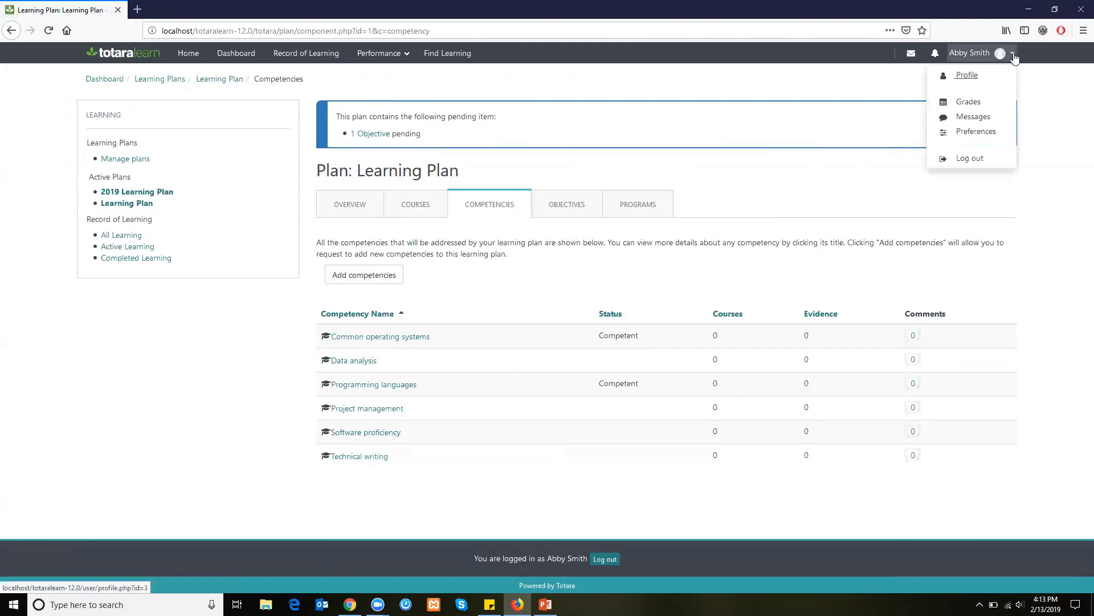
left_click(967, 166)
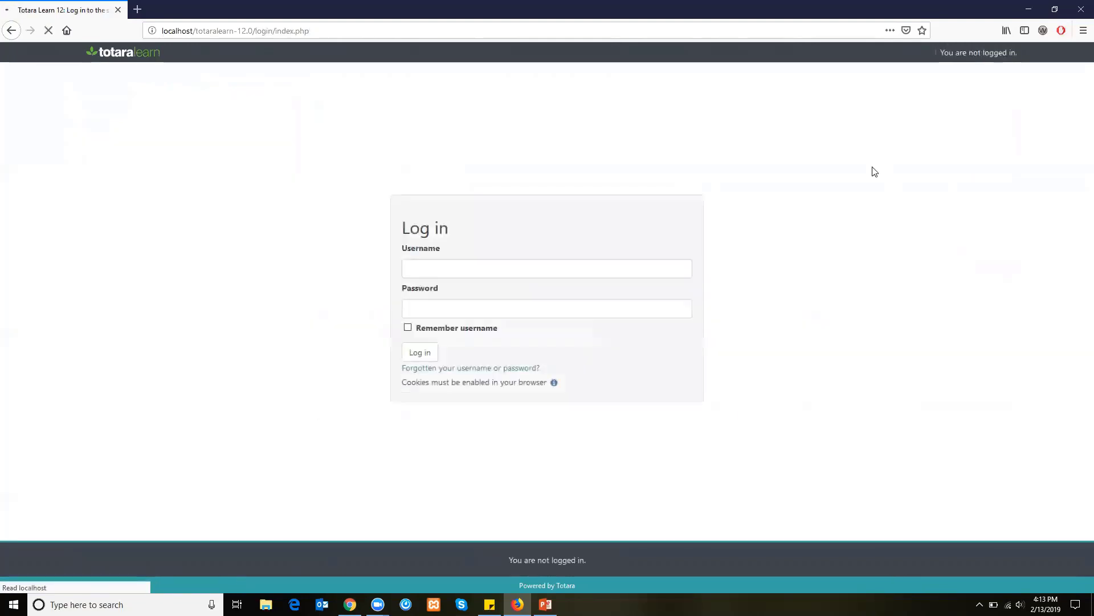
left_click(427, 268)
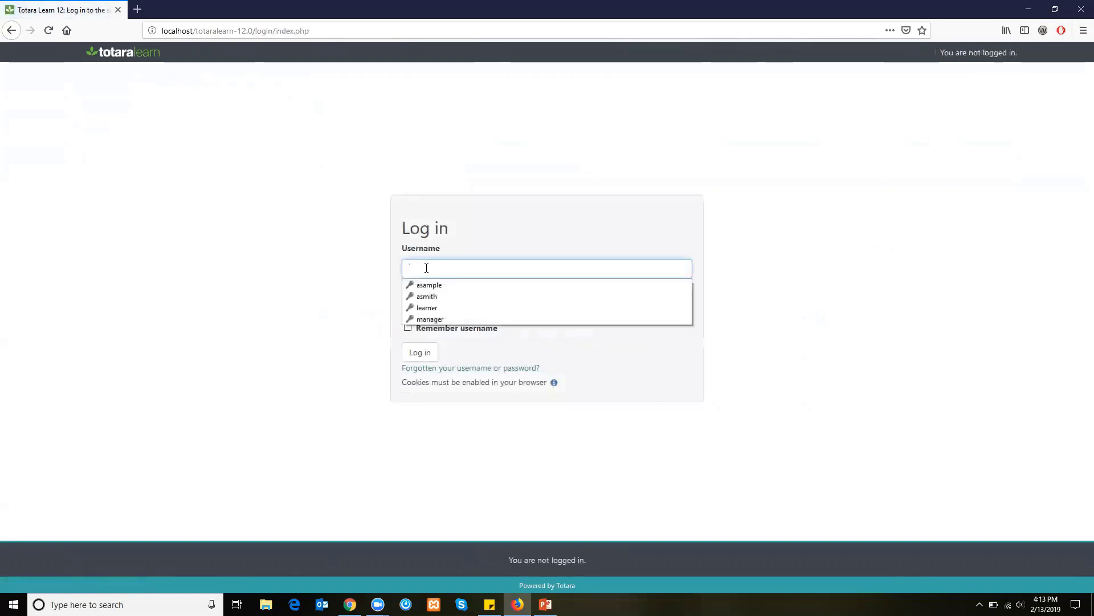
left_click(427, 320)
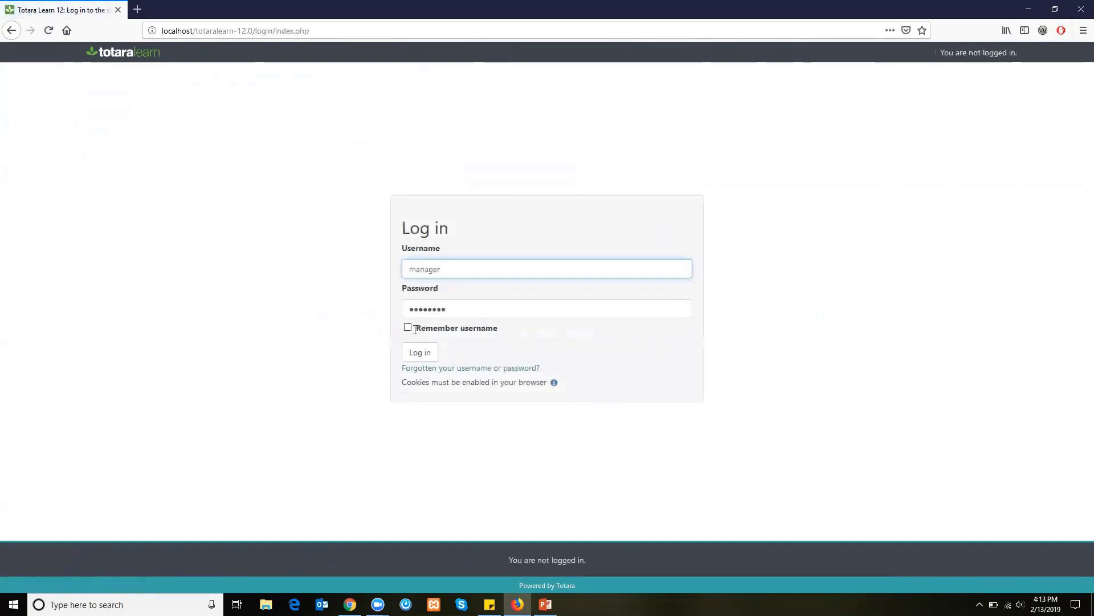
left_click(414, 329)
left_click(414, 351)
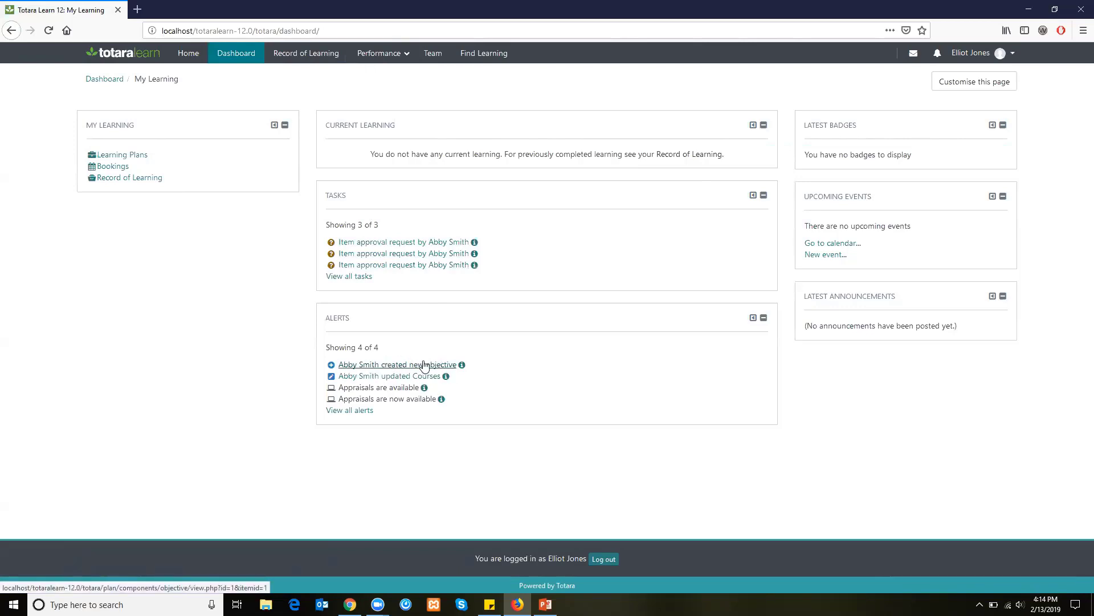
Follow the new objective alert to the learner's plan and approve the pending Public Speaking objective.
left_click(453, 365)
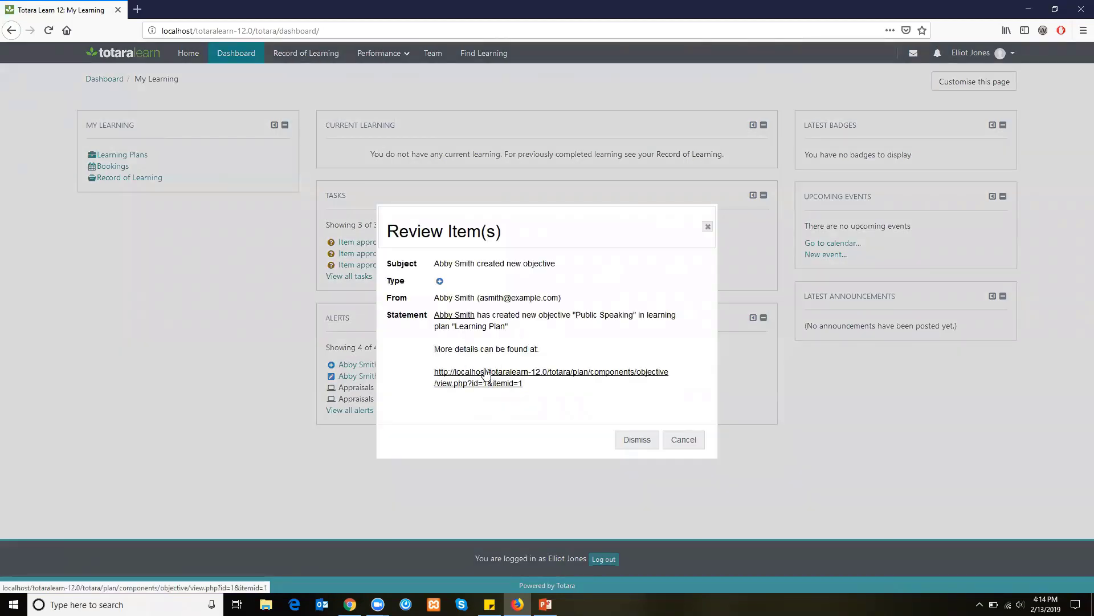
left_click(486, 374)
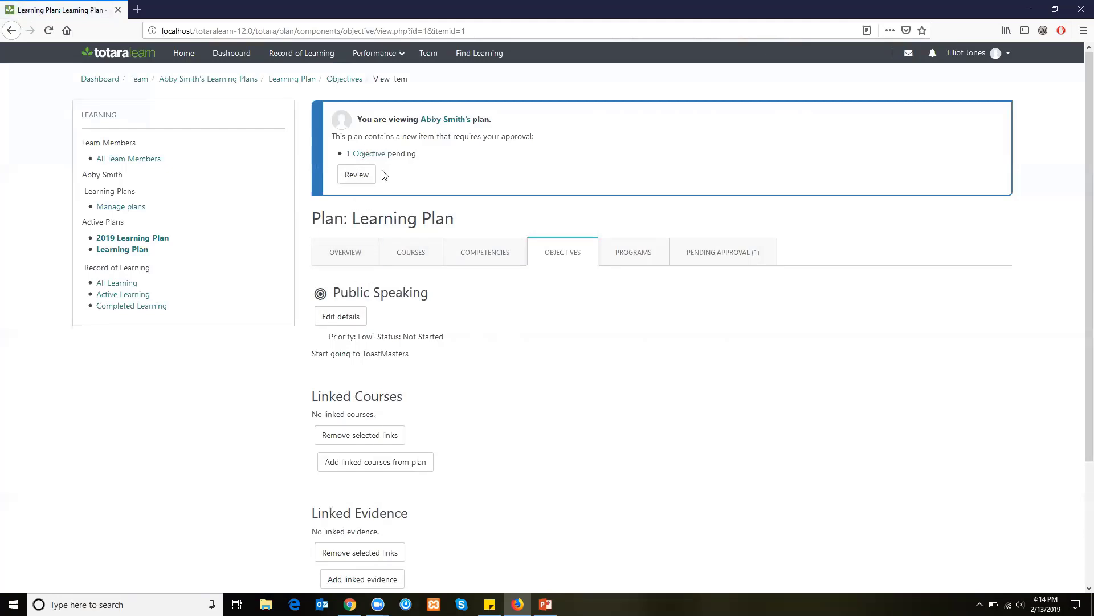
left_click(352, 178)
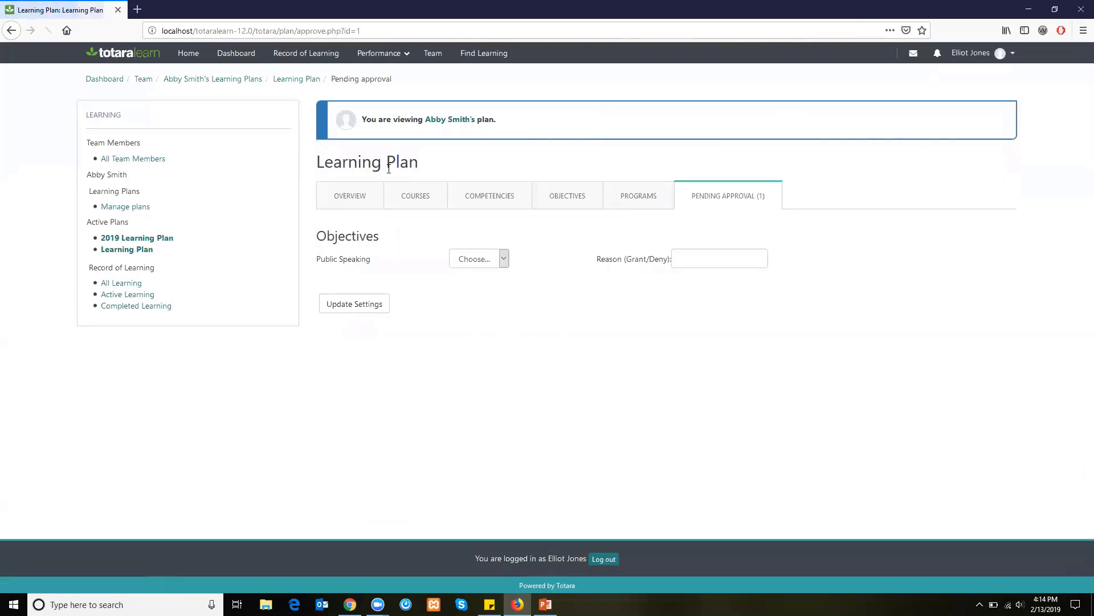
left_click(493, 260)
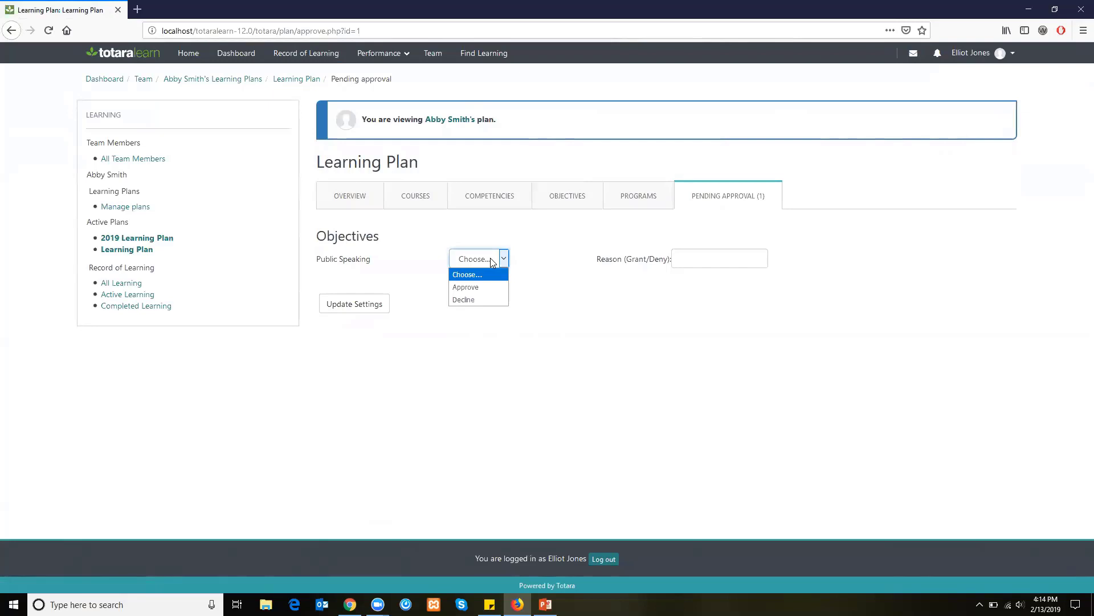
left_click(467, 287)
left_click(347, 308)
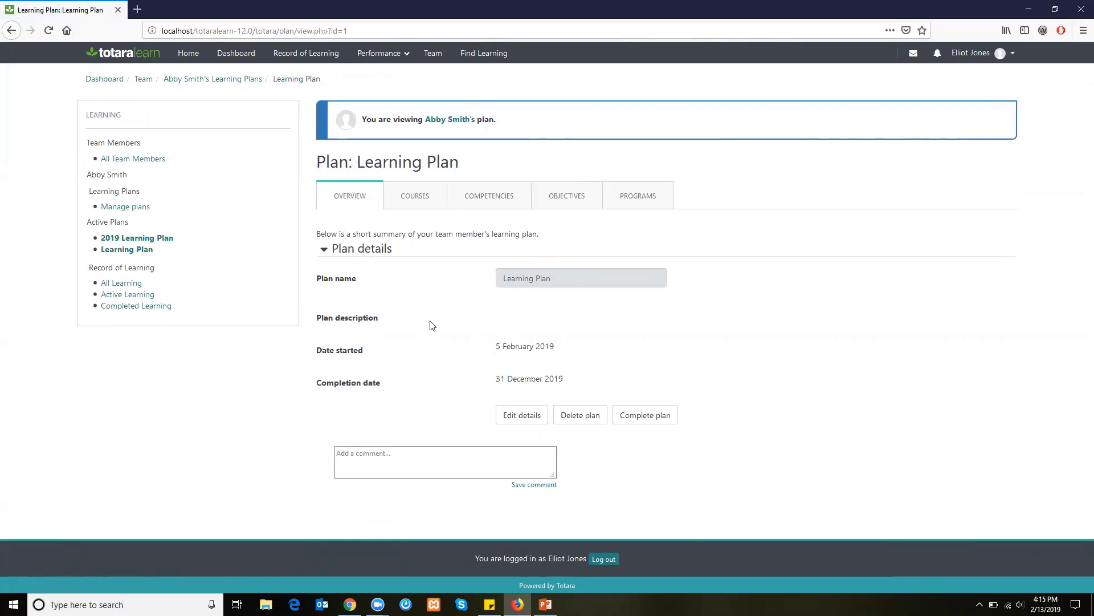
Compare the team member's plan courses and competencies, and open the Sample course's Recognition of Prior Learning form.
left_click(422, 195)
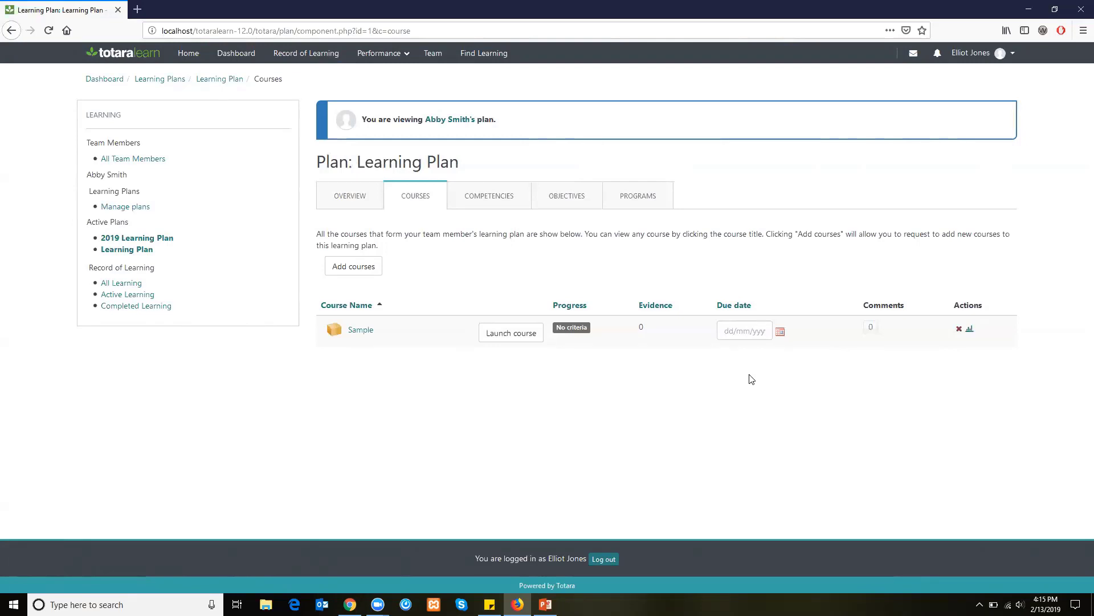
left_click(489, 192)
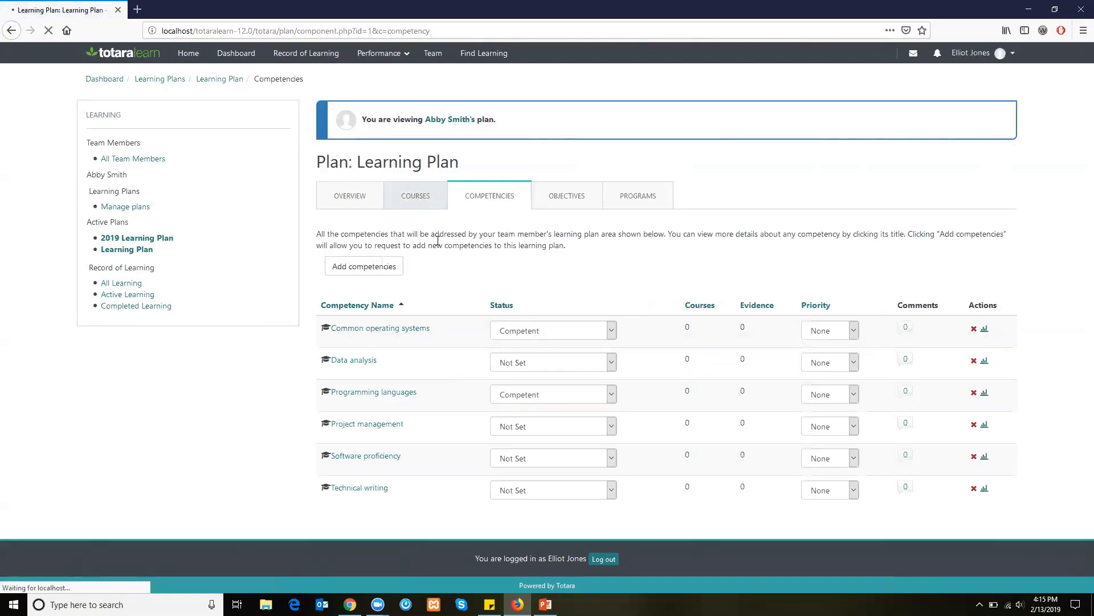
left_click(416, 194)
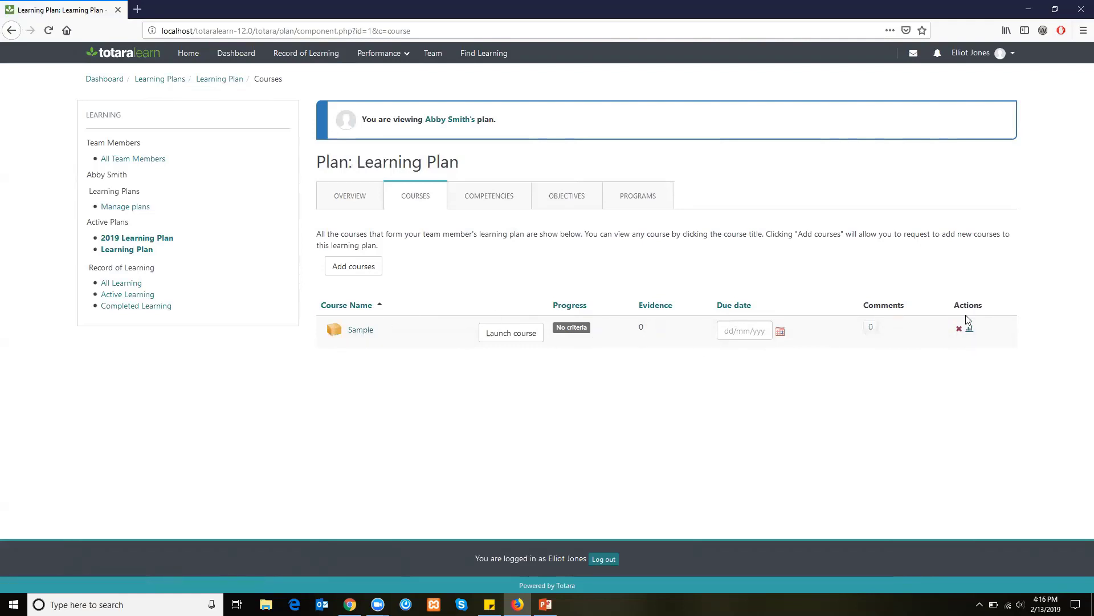
left_click(969, 332)
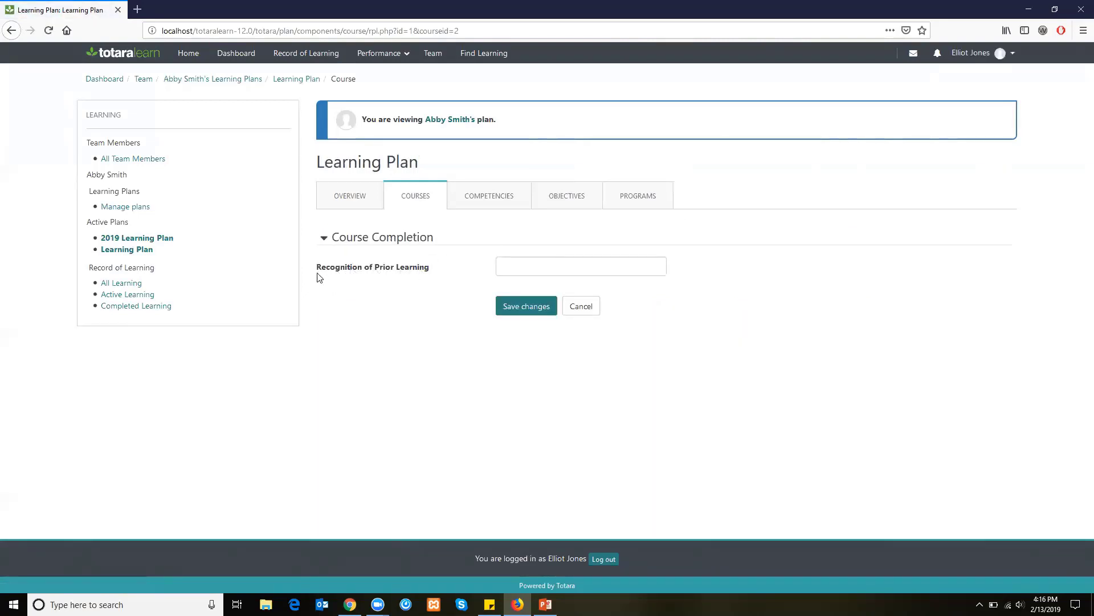
Record "saw cpr certification valid through 2020" as the Sample course's Recognition of Prior Learning and save it.
left_click(524, 261)
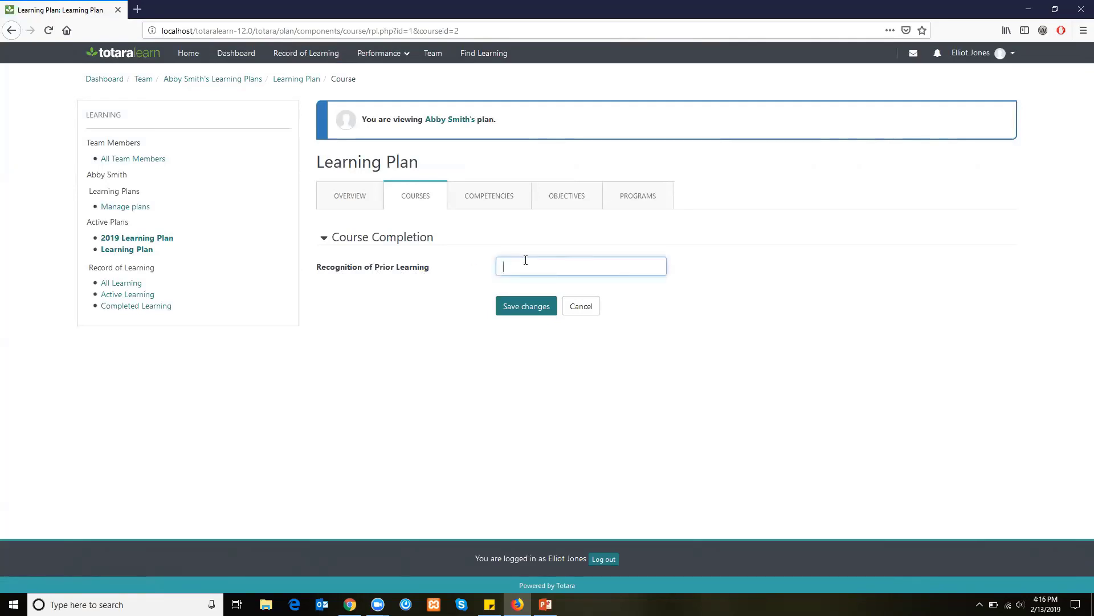
type("saw cpr certification valid through 2020")
left_click(539, 295)
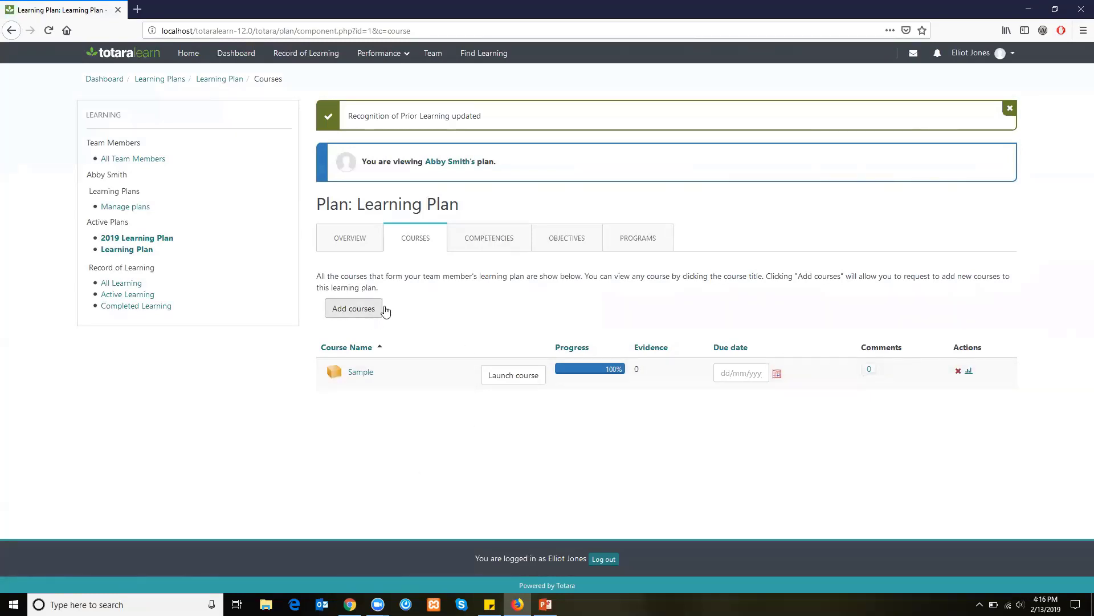
View the plan's competencies and browse the competencies available to add, without adding any.
left_click(489, 238)
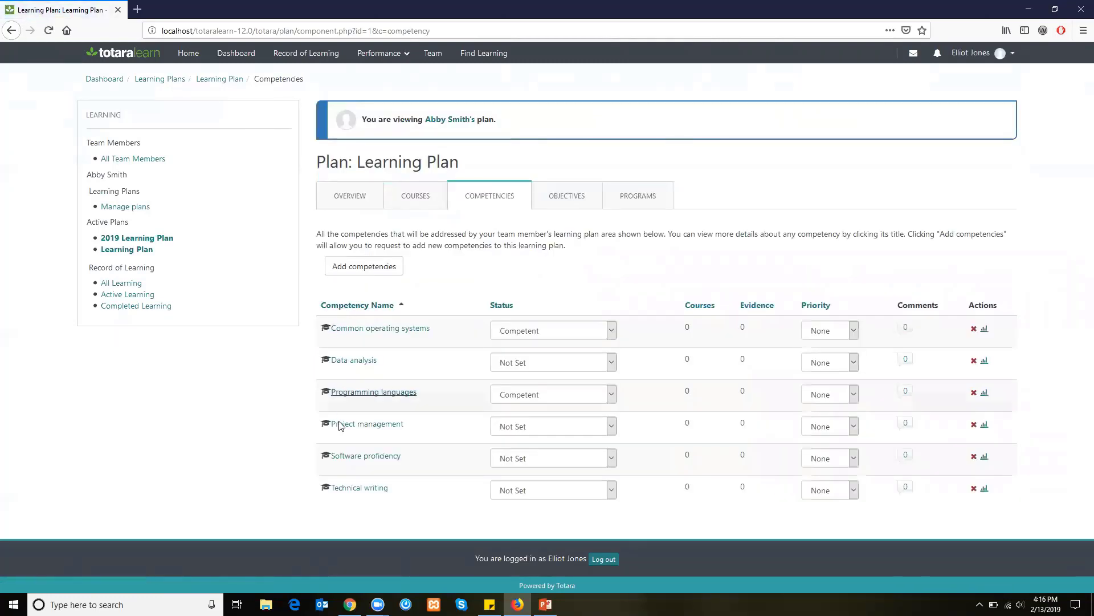
left_click(362, 268)
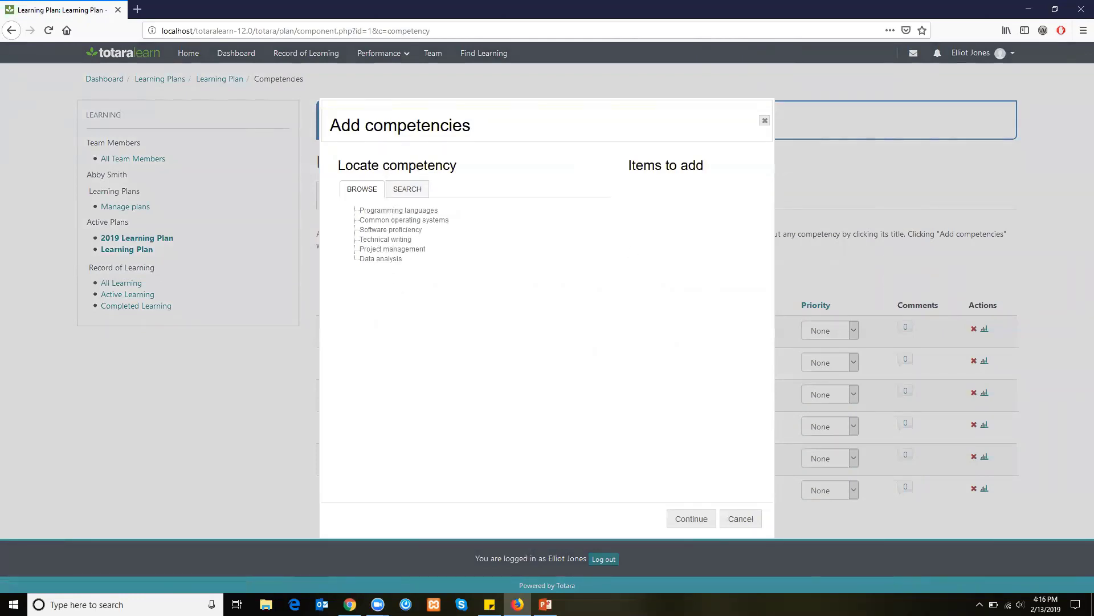
left_click(747, 520)
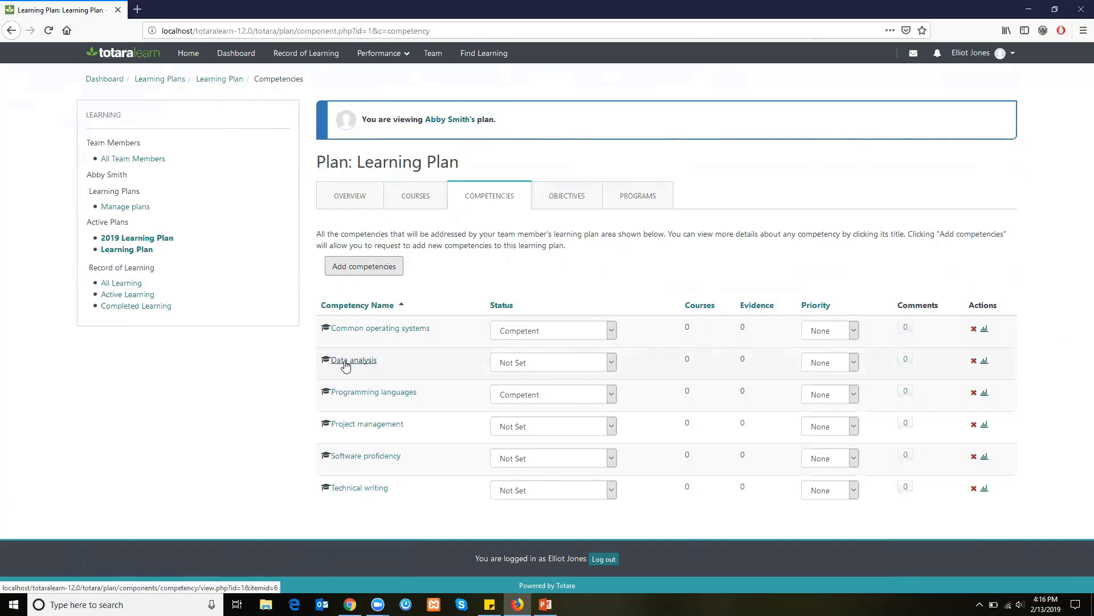
Set the Data analysis competency's status to Competent with supervision.
left_click(519, 365)
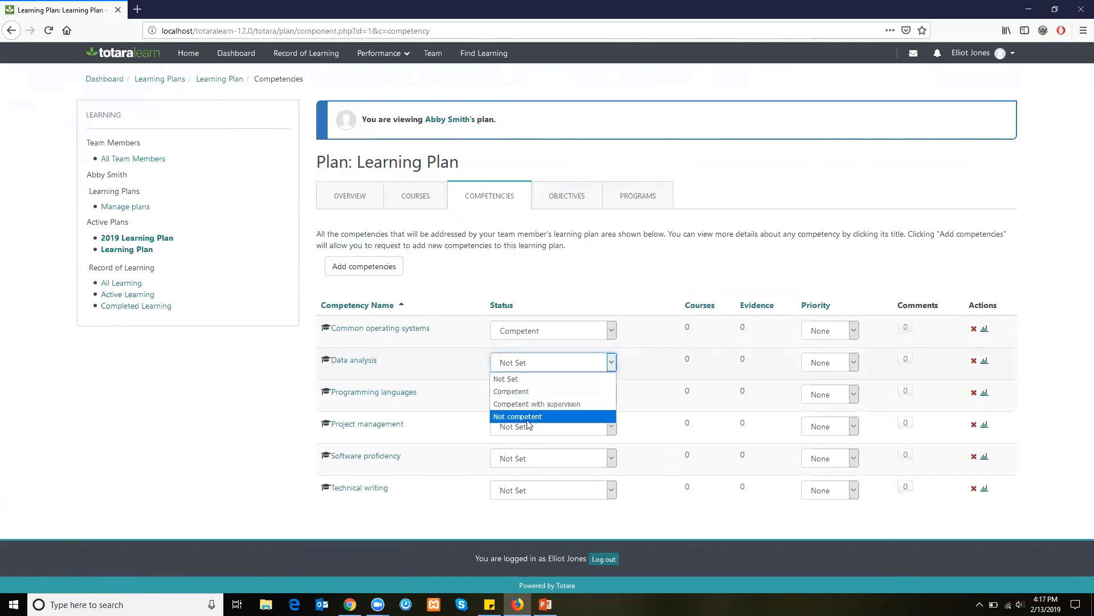
left_click(537, 403)
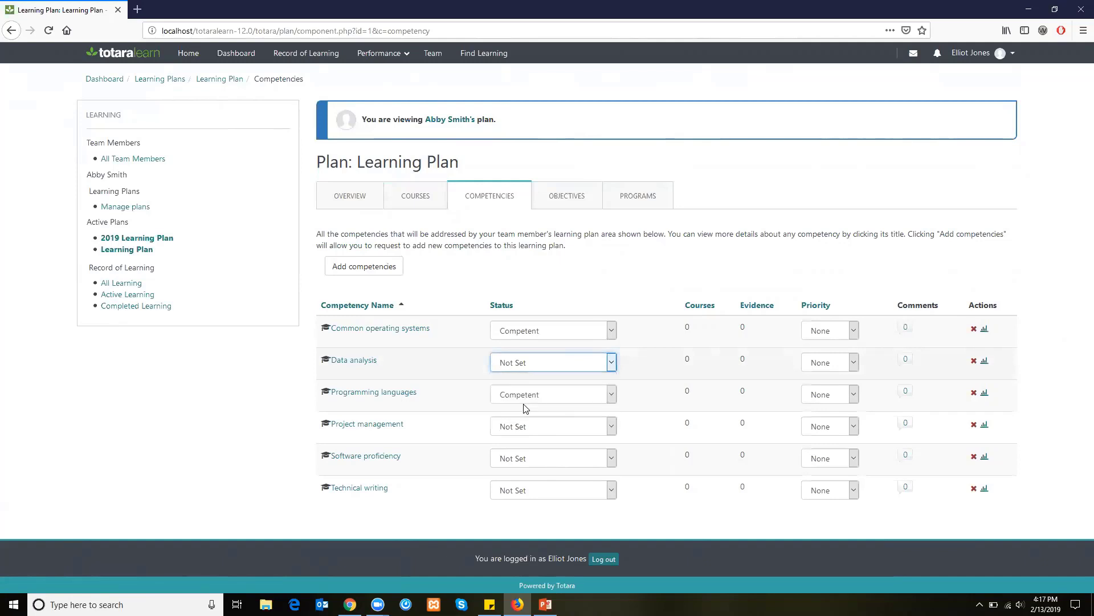
left_click(449, 361)
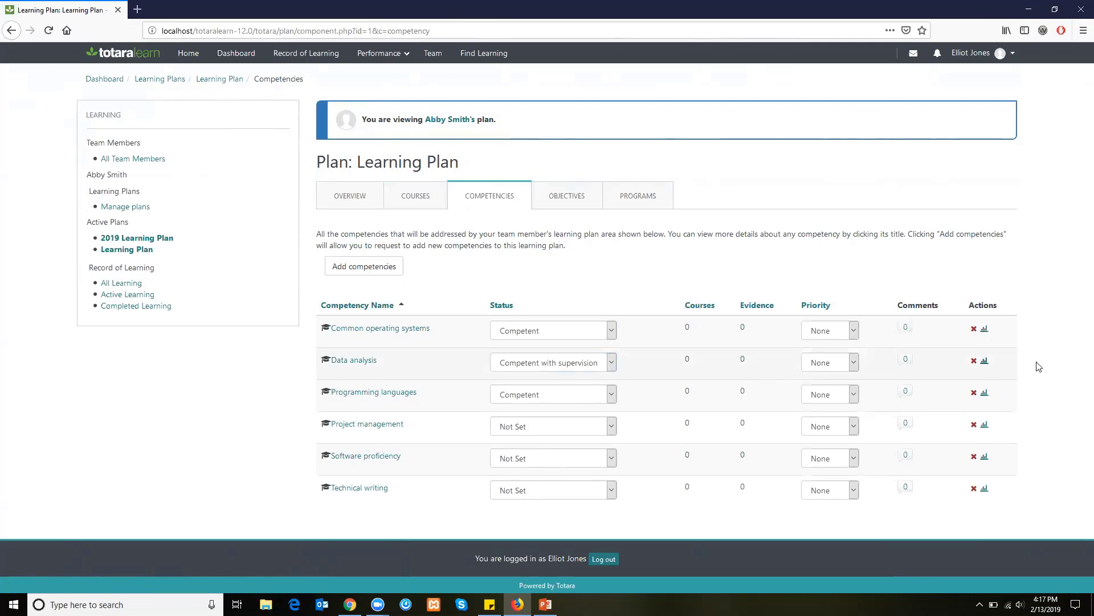
Check the Data analysis competency's priority options and review its competency status form.
left_click(815, 370)
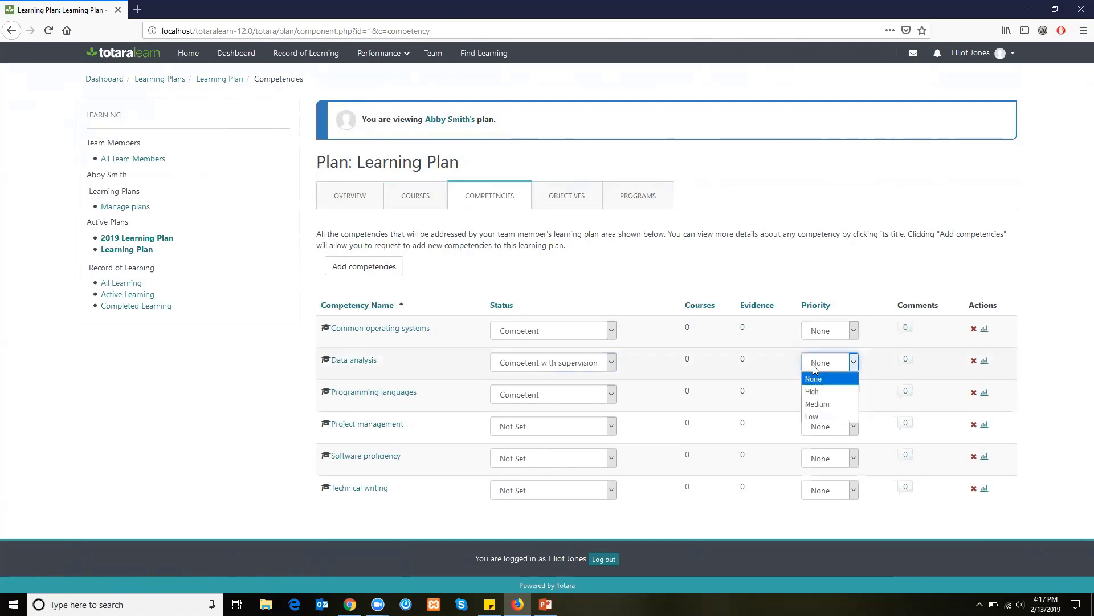
left_click(815, 369)
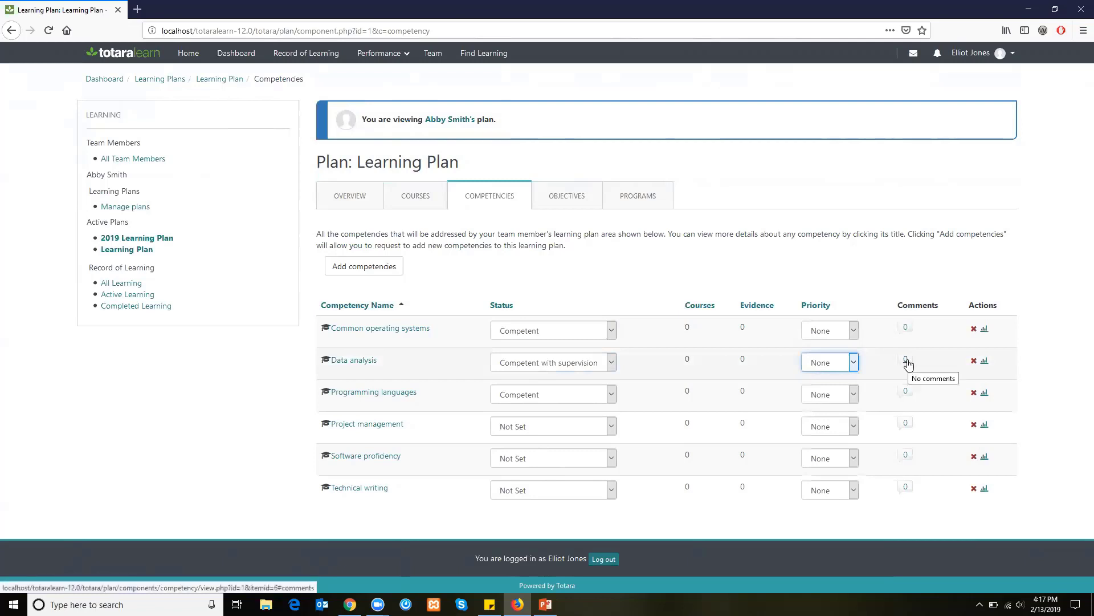
left_click(986, 364)
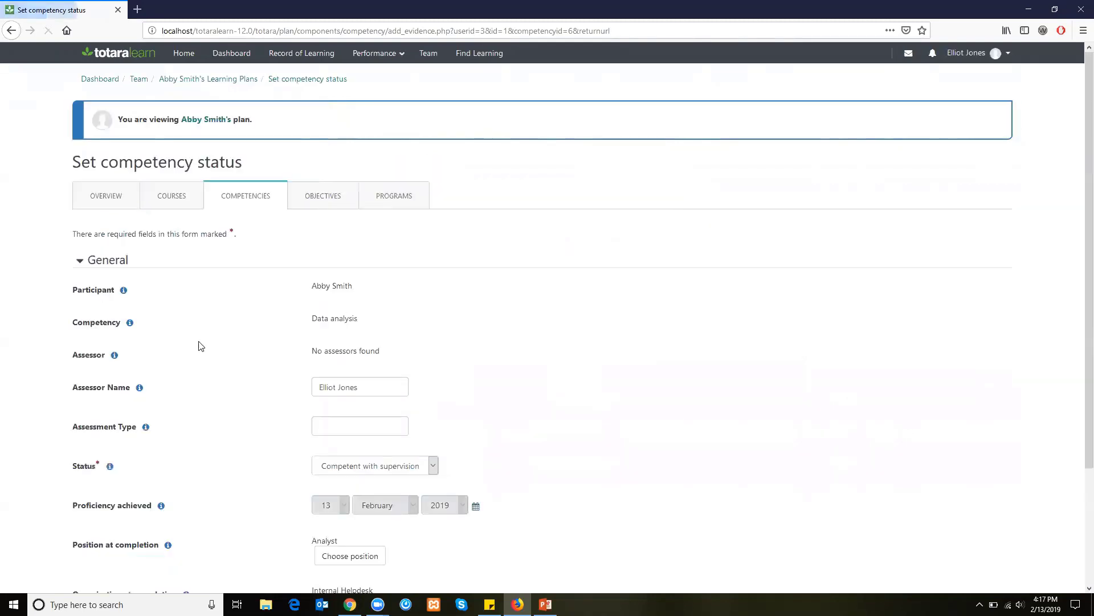
scroll(244, 269, "down", 3)
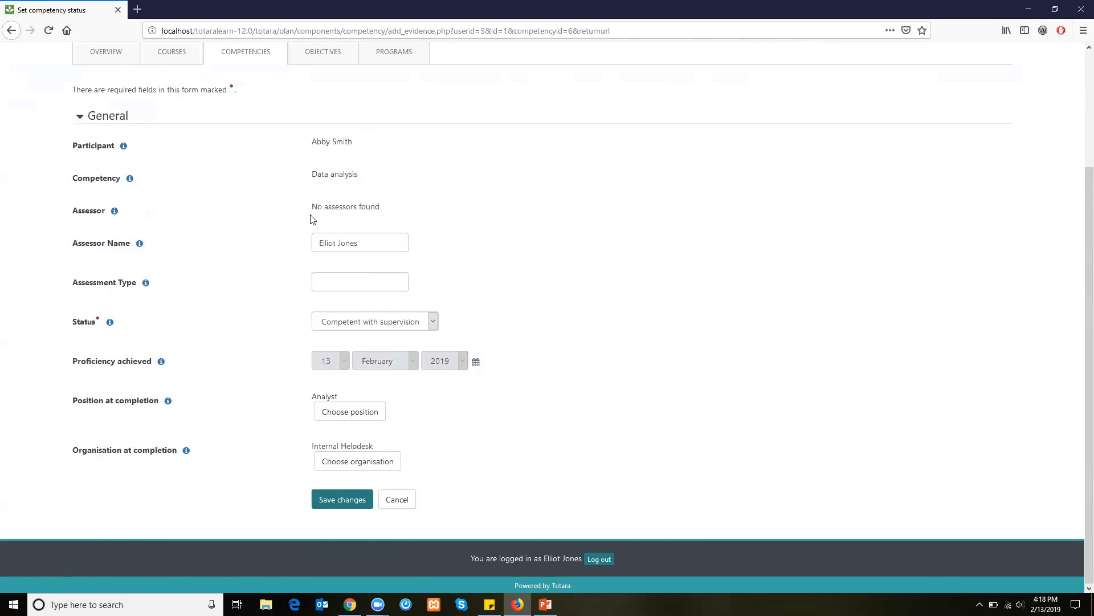
Add a new objective titled Email Tone with status In Progress to the team member's plan.
left_click(319, 50)
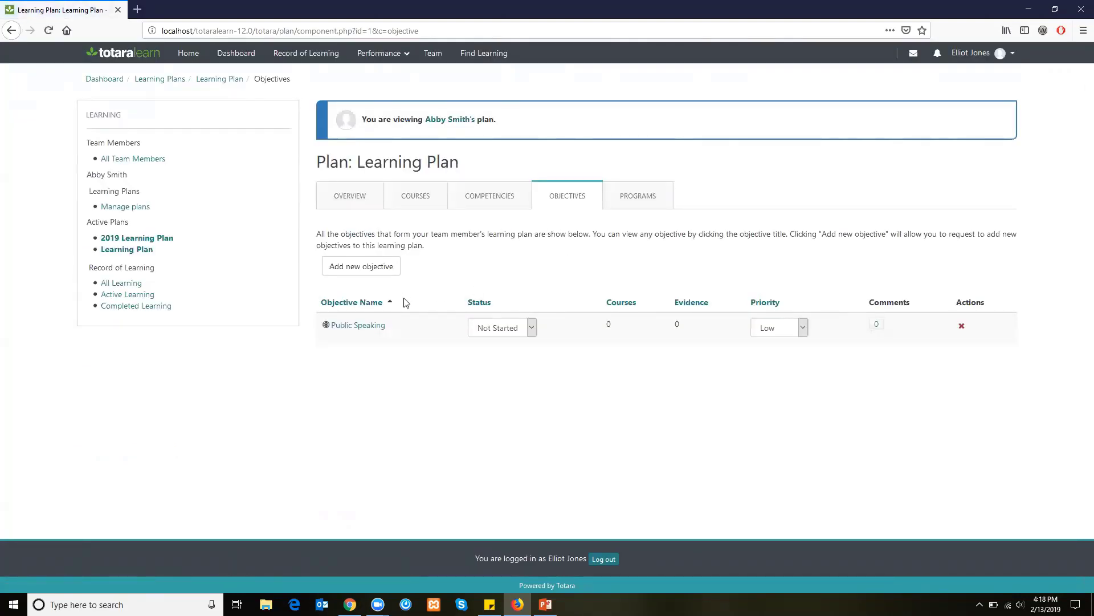
left_click(349, 272)
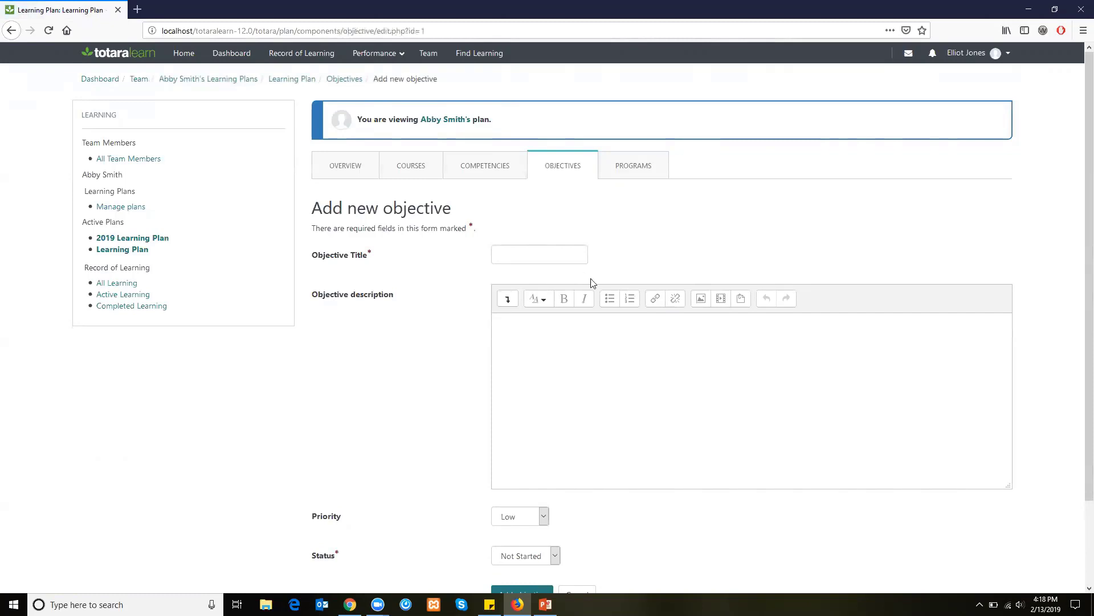
left_click(538, 257)
type("Email TOn")
key("BackSpace")
key("BackSpace")
type("one")
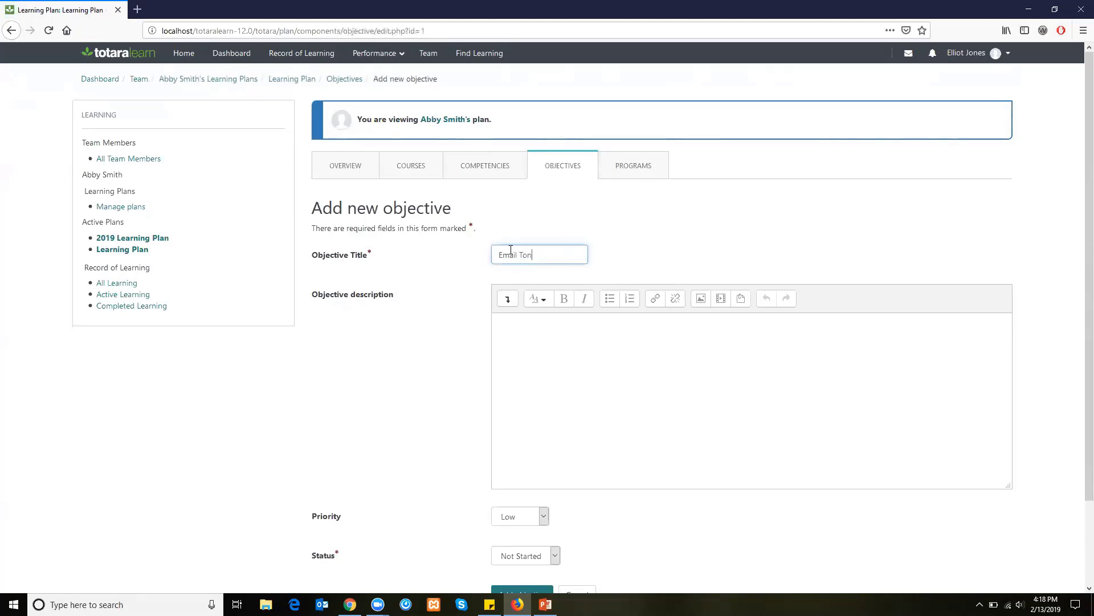
left_click(520, 350)
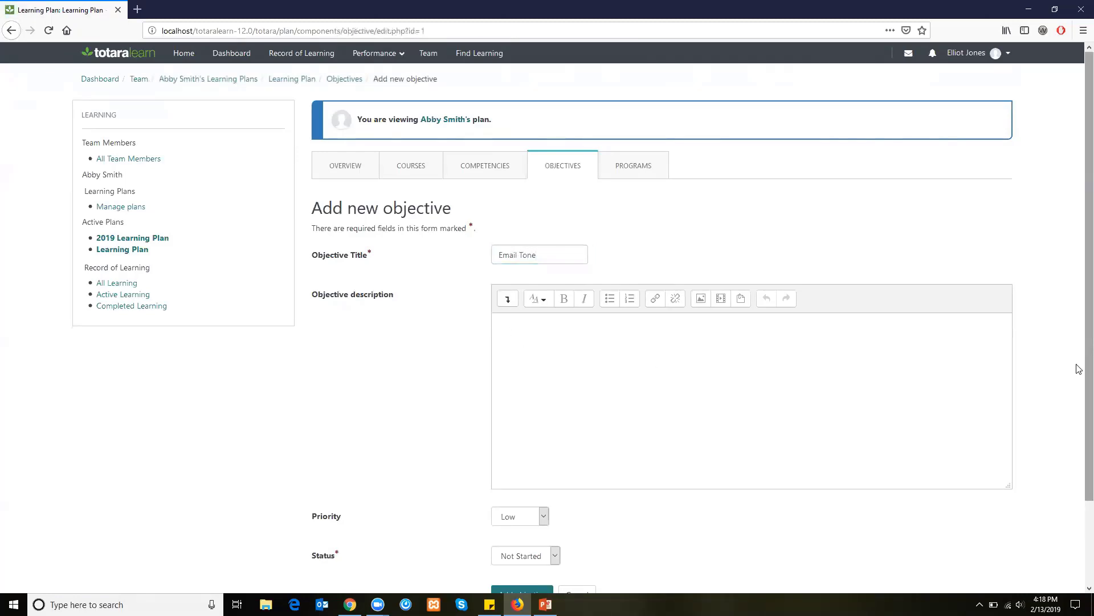
scroll(1079, 473, "down", 3)
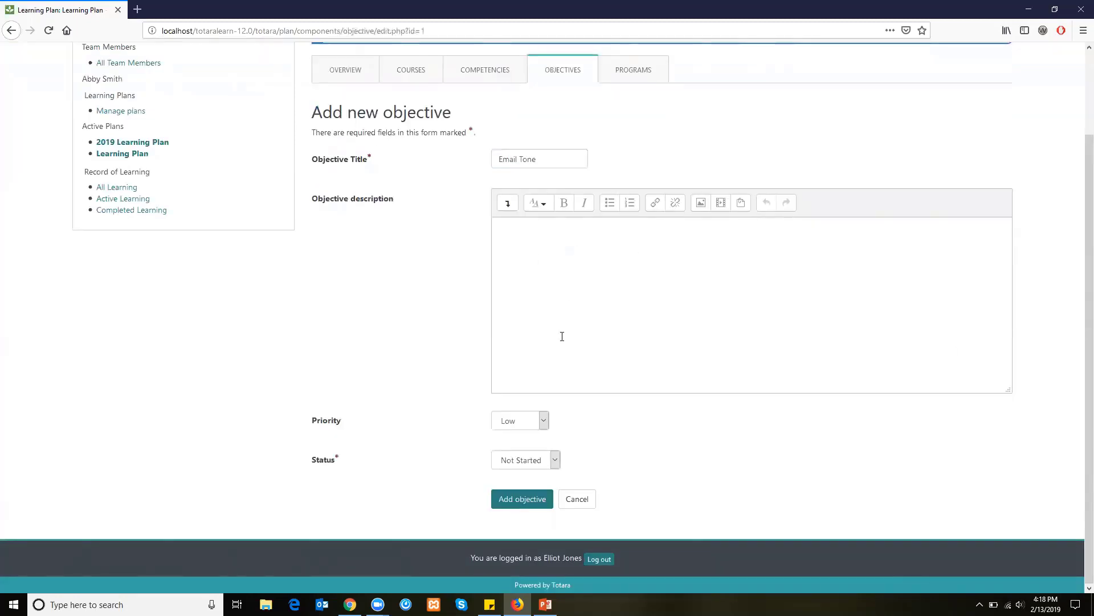
left_click(517, 463)
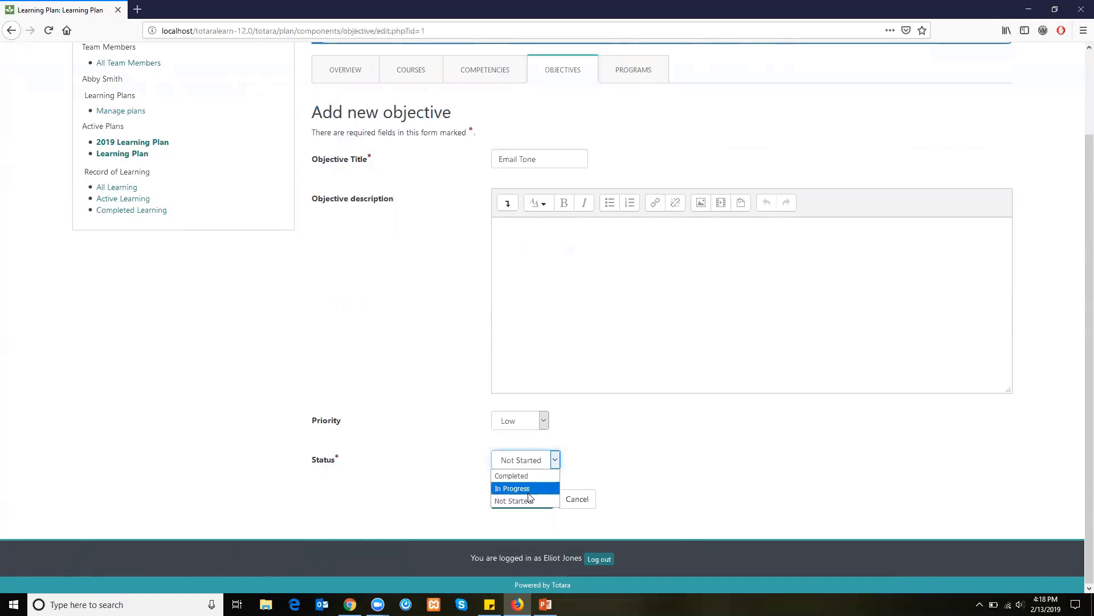
left_click(516, 492)
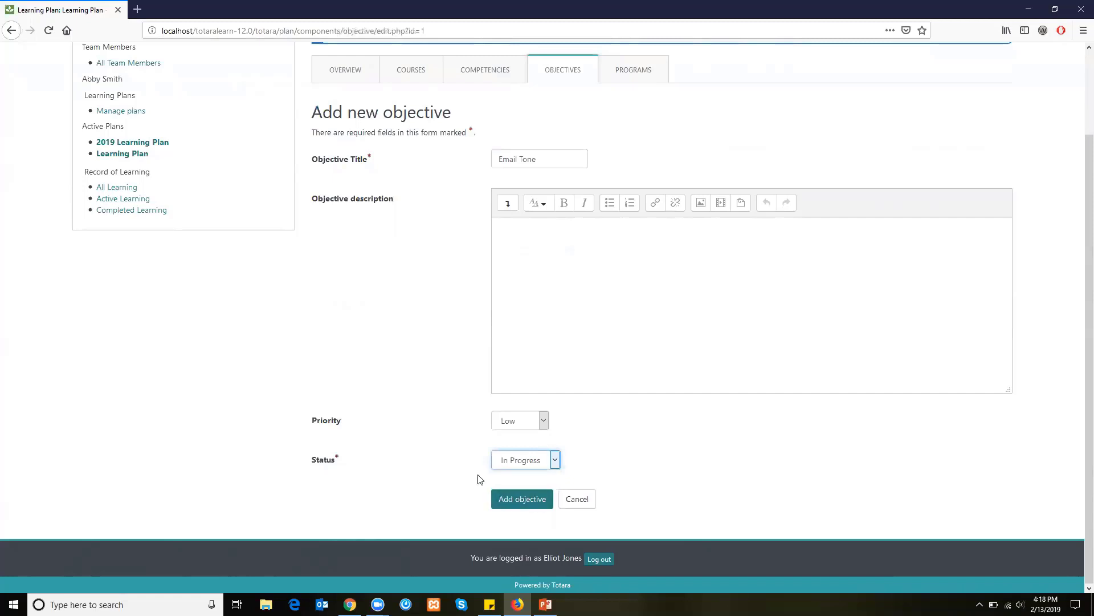
left_click(512, 501)
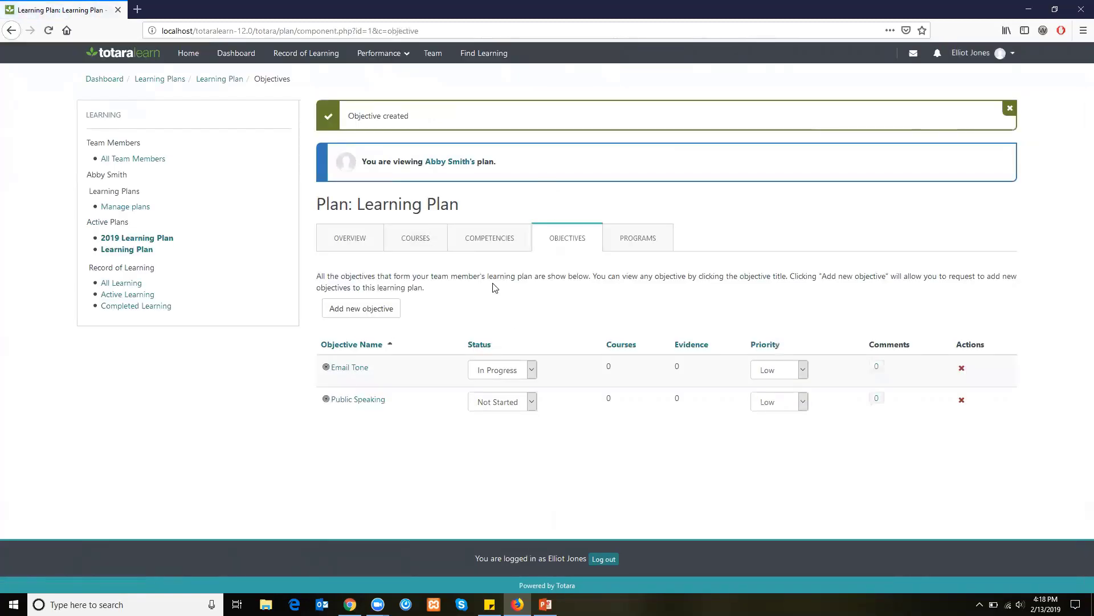
View the plan's programs and open the learning plans of the third member on the team list.
left_click(623, 243)
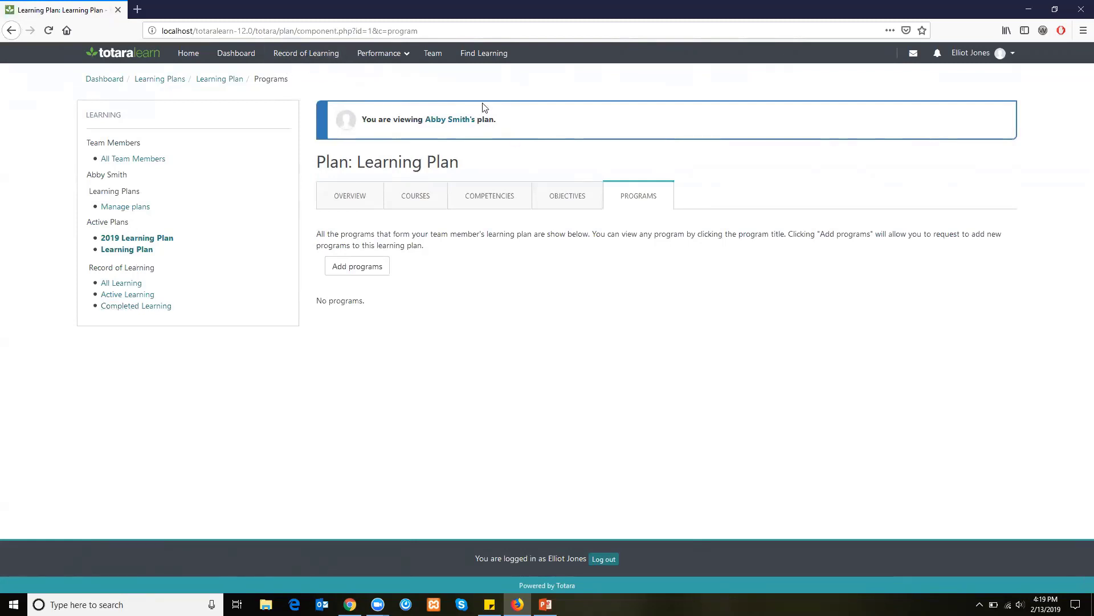
left_click(434, 55)
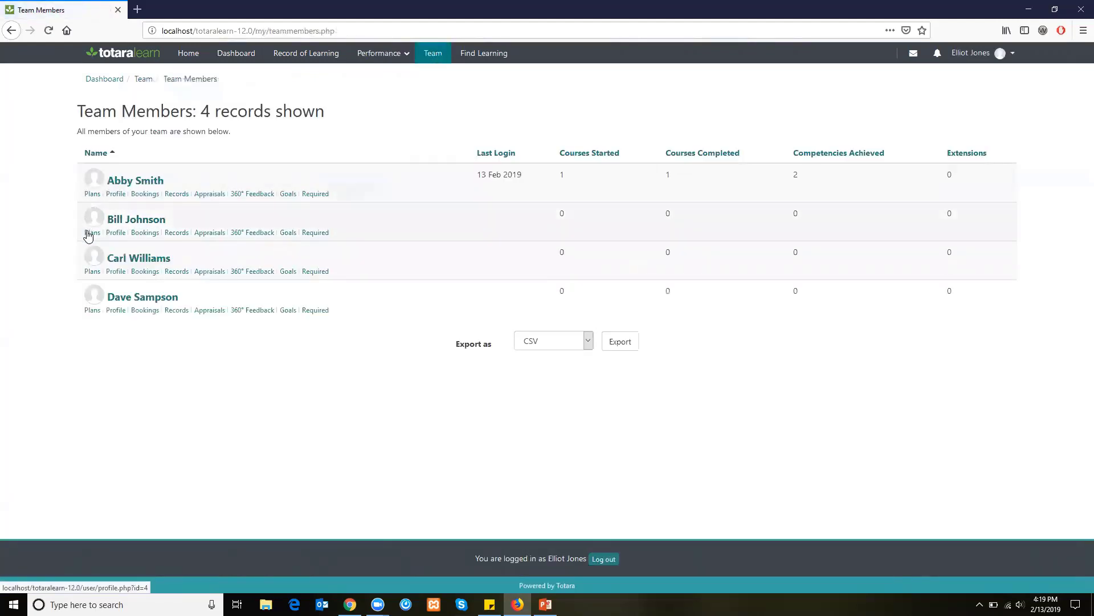
left_click(91, 272)
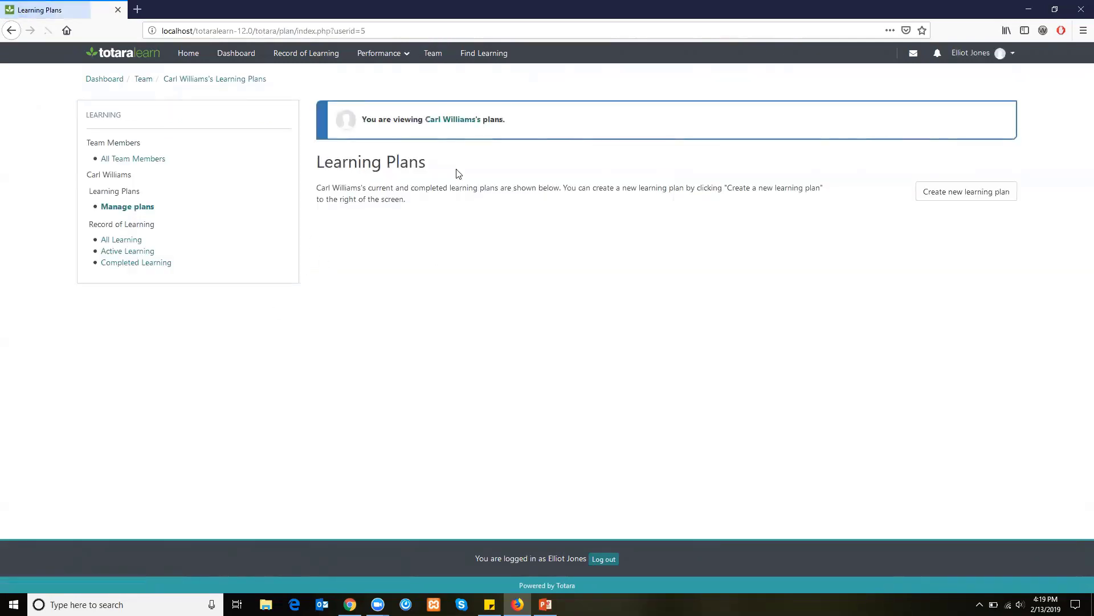
Create a new learning plan for this team member from the Learning Plan template and approve it.
left_click(946, 193)
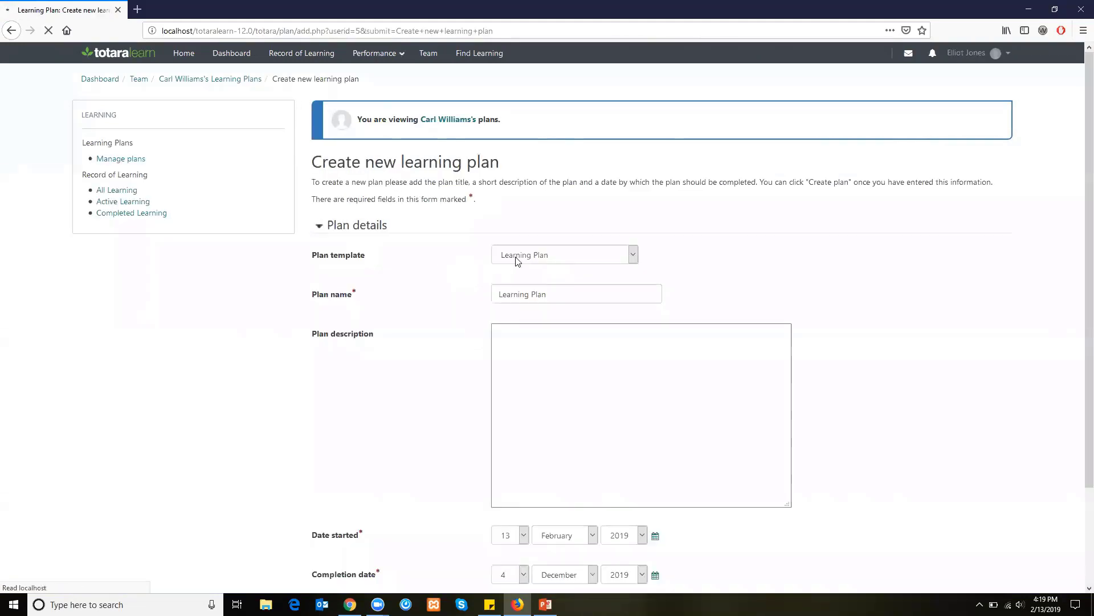
left_click(515, 256)
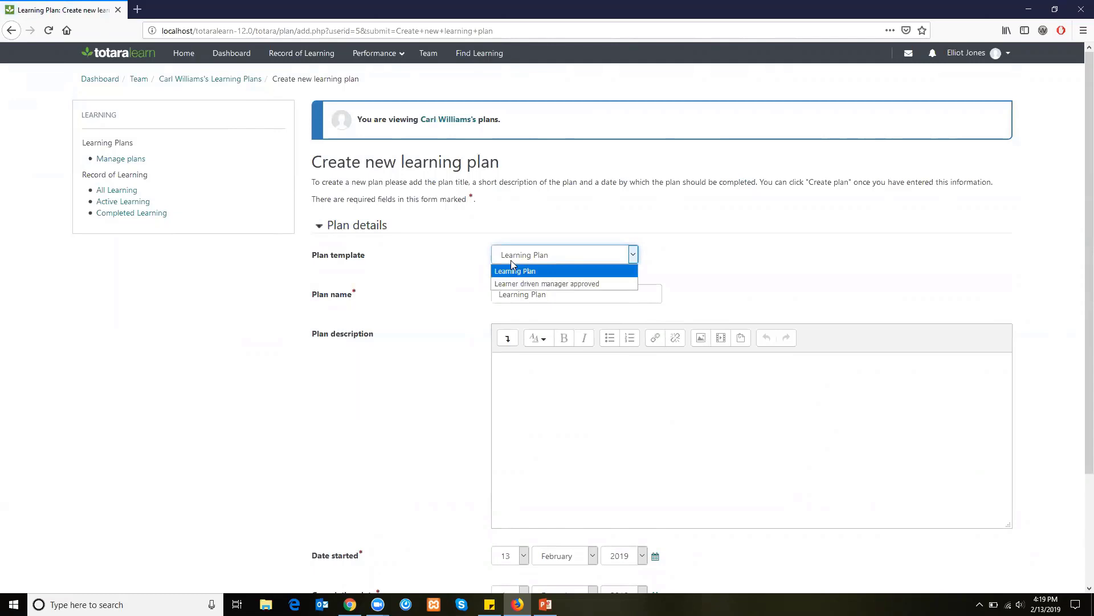
left_click(510, 260)
left_click(439, 335)
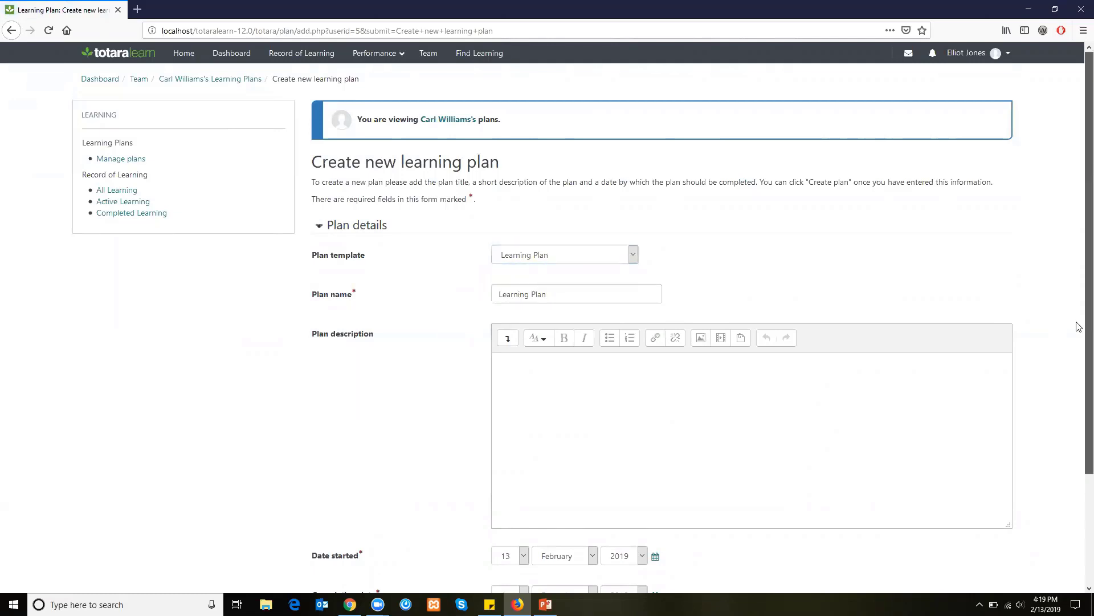
scroll(1079, 450, "down", 5)
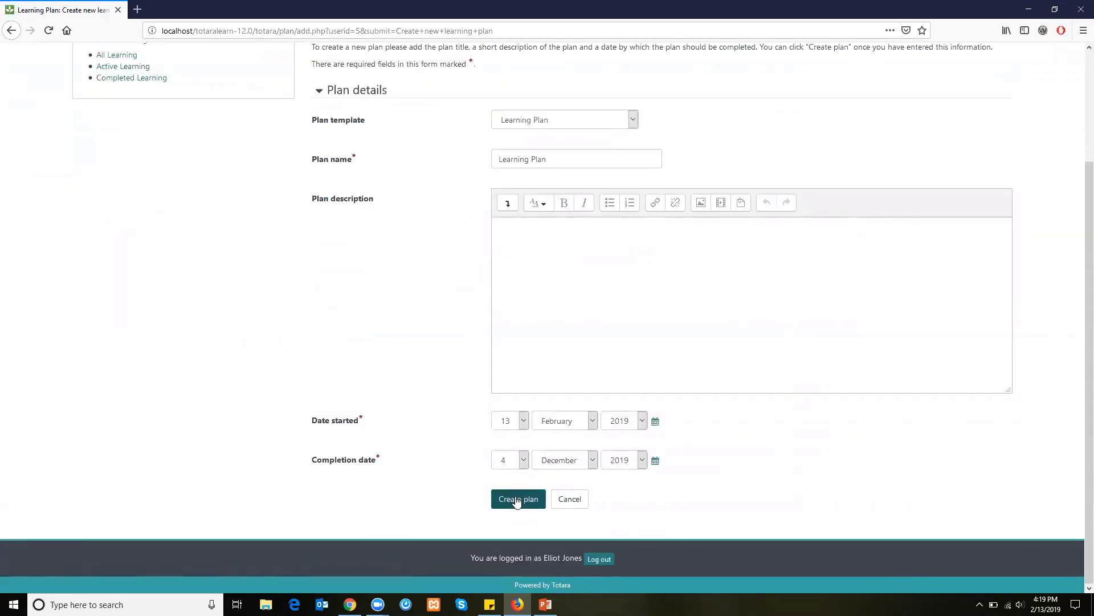
left_click(520, 499)
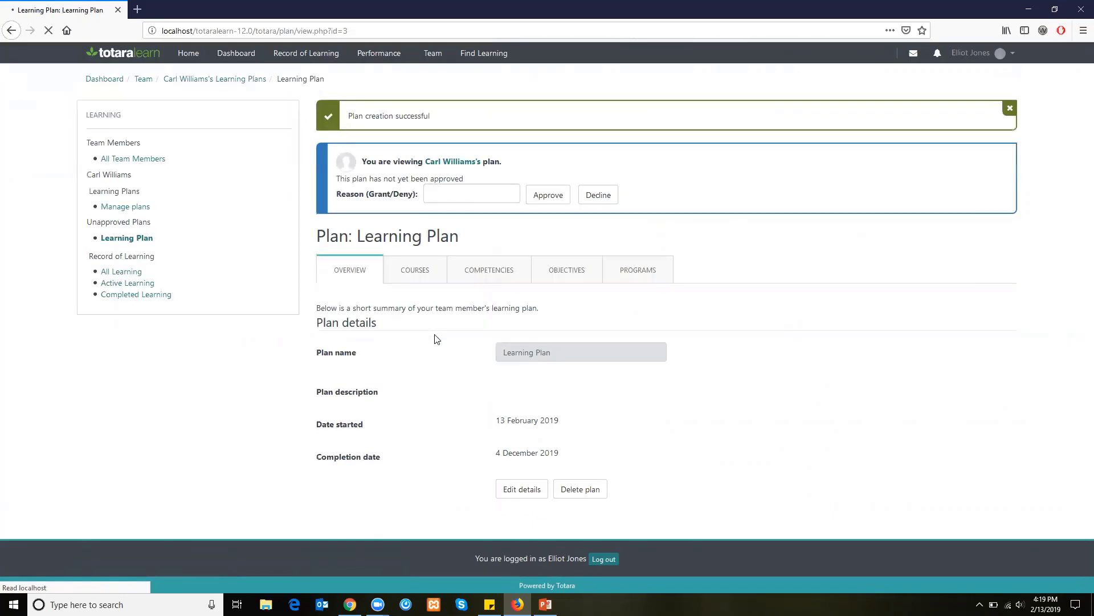
left_click(545, 197)
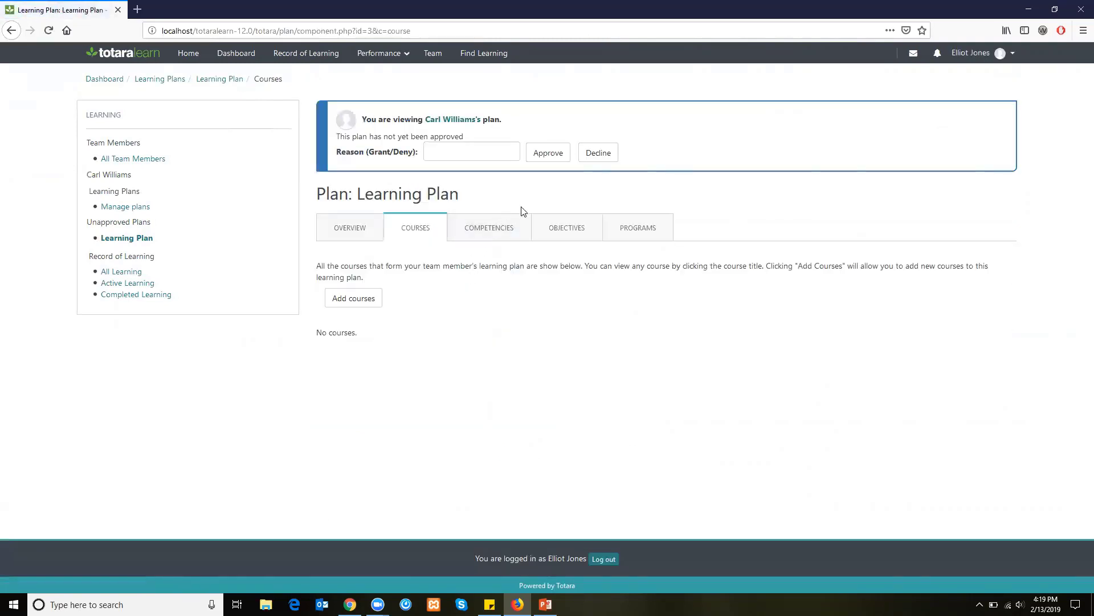
left_click(550, 153)
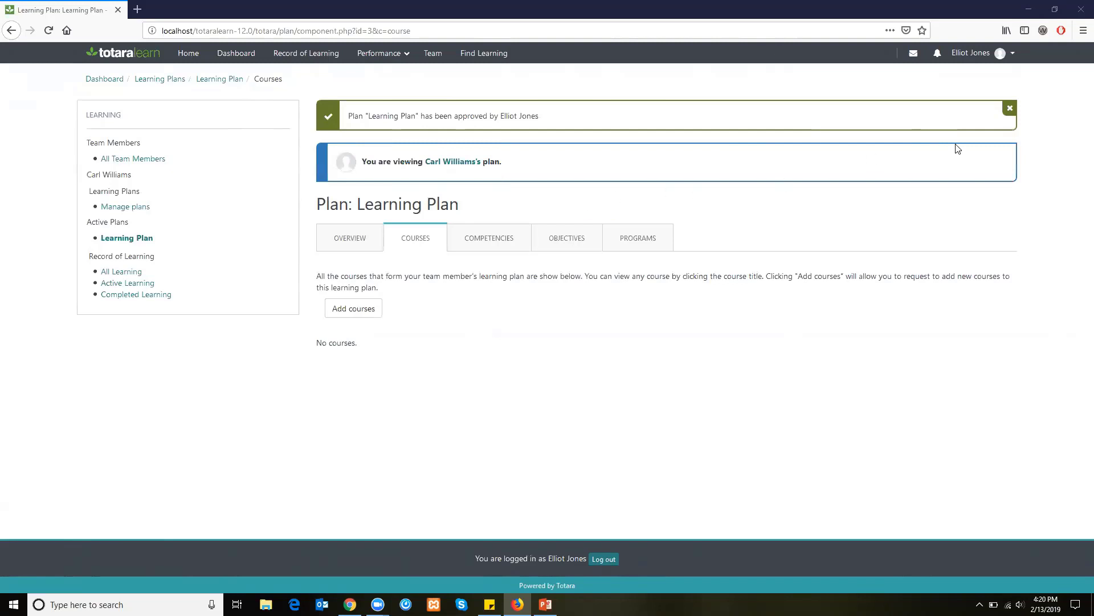
Switch to the administrator session in Chrome and open the default Learning Plan template's settings.
left_click(1029, 9)
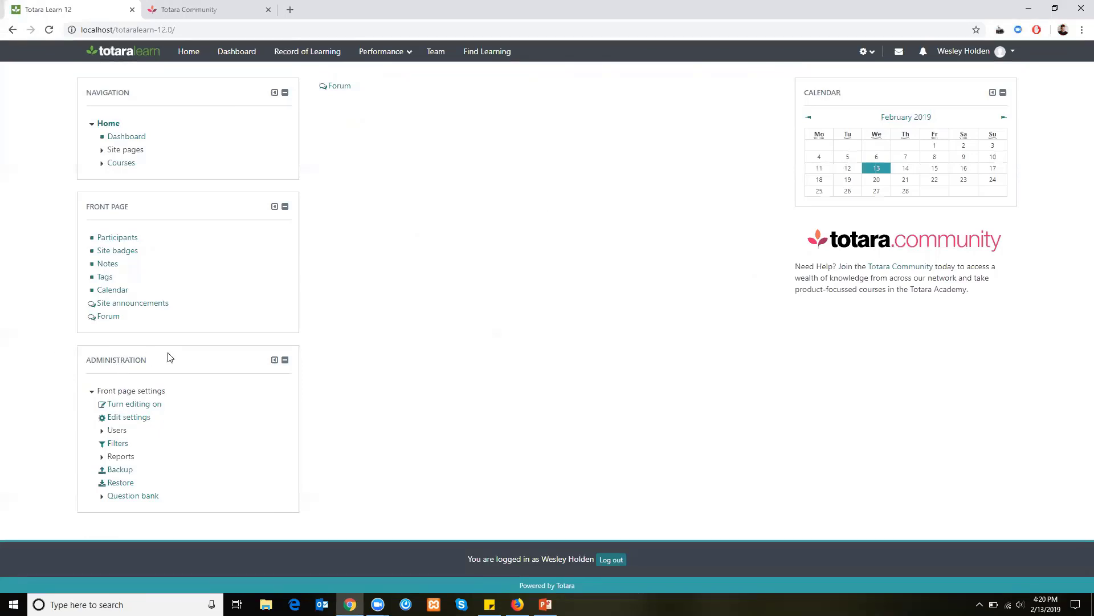
left_click(864, 51)
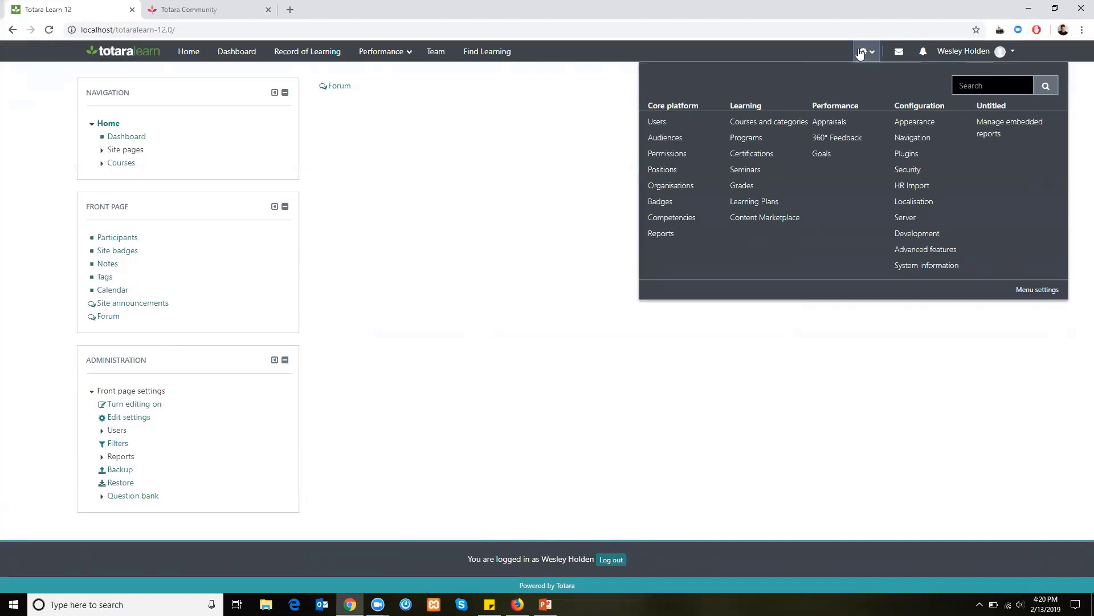
left_click(748, 203)
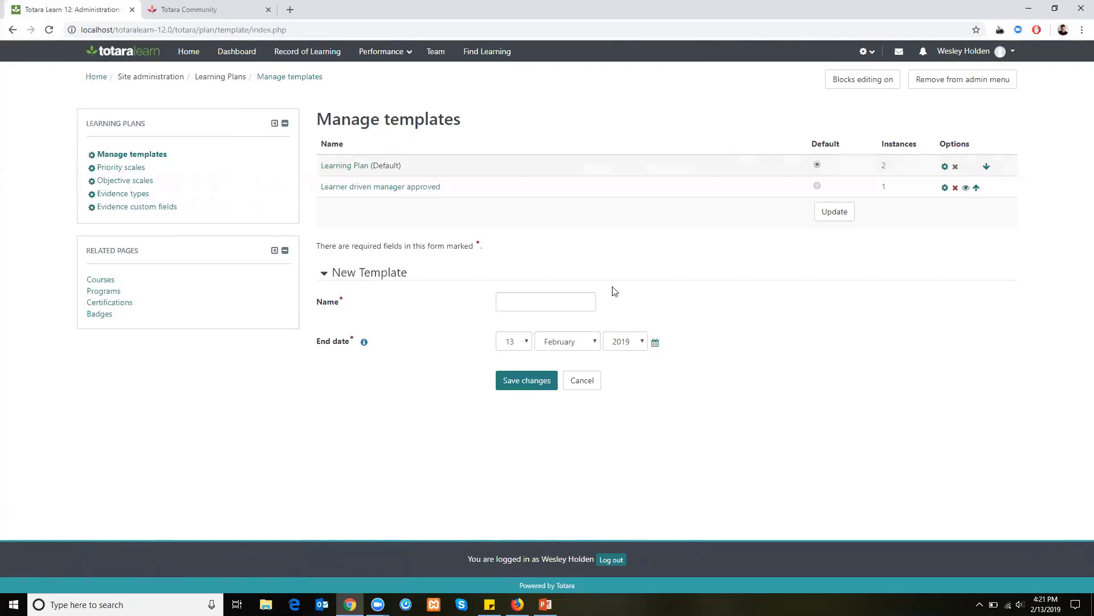
left_click(520, 307)
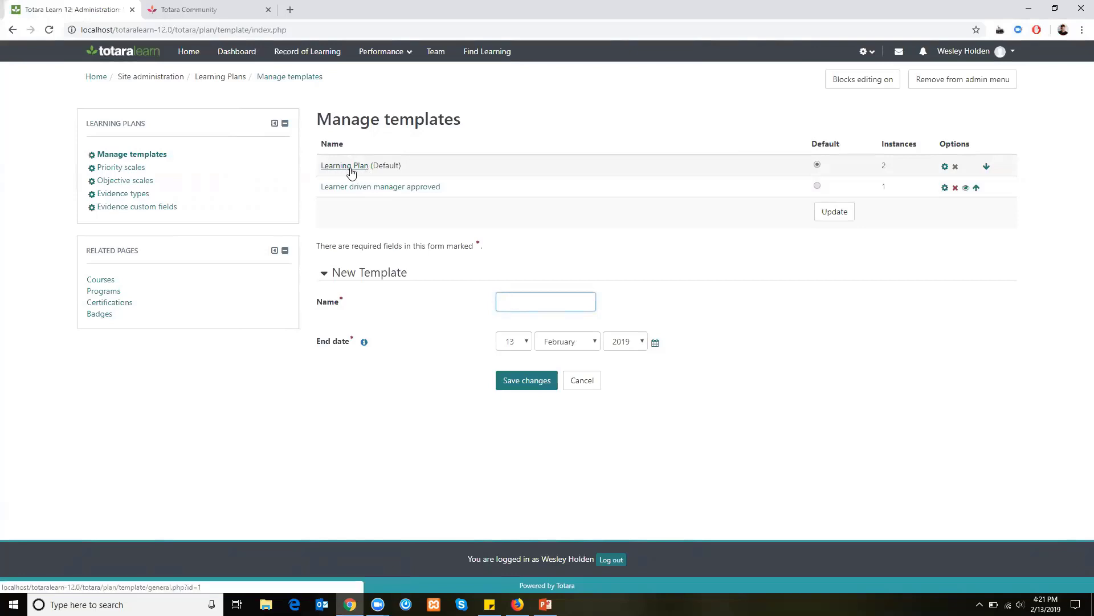
left_click(946, 168)
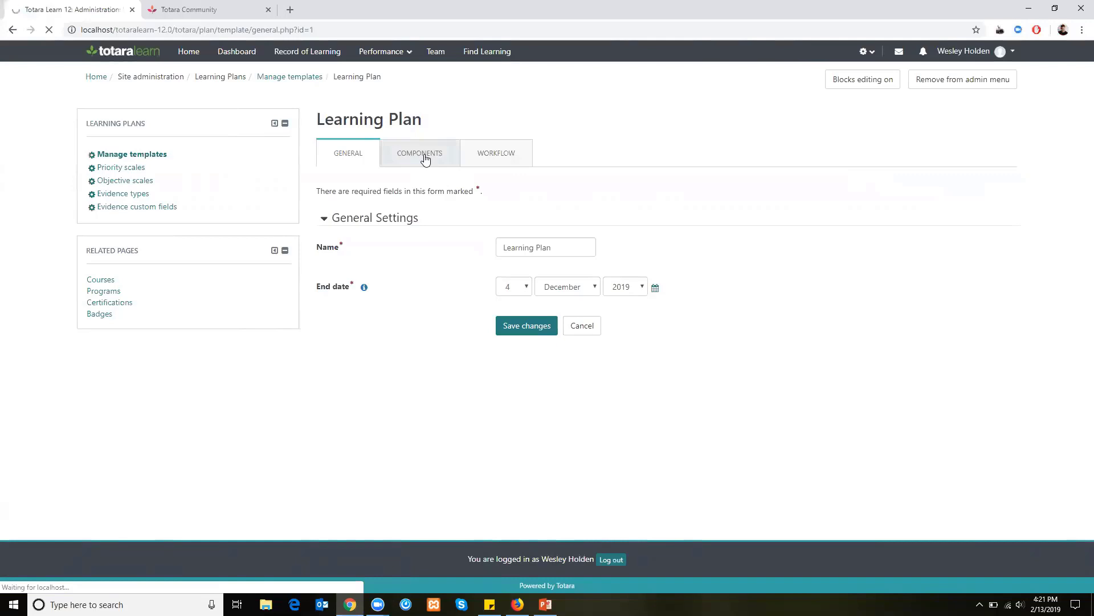
Review the template's name and end date, including the available years, and save the general settings with 4 December 2019 as the end date.
left_click(354, 156)
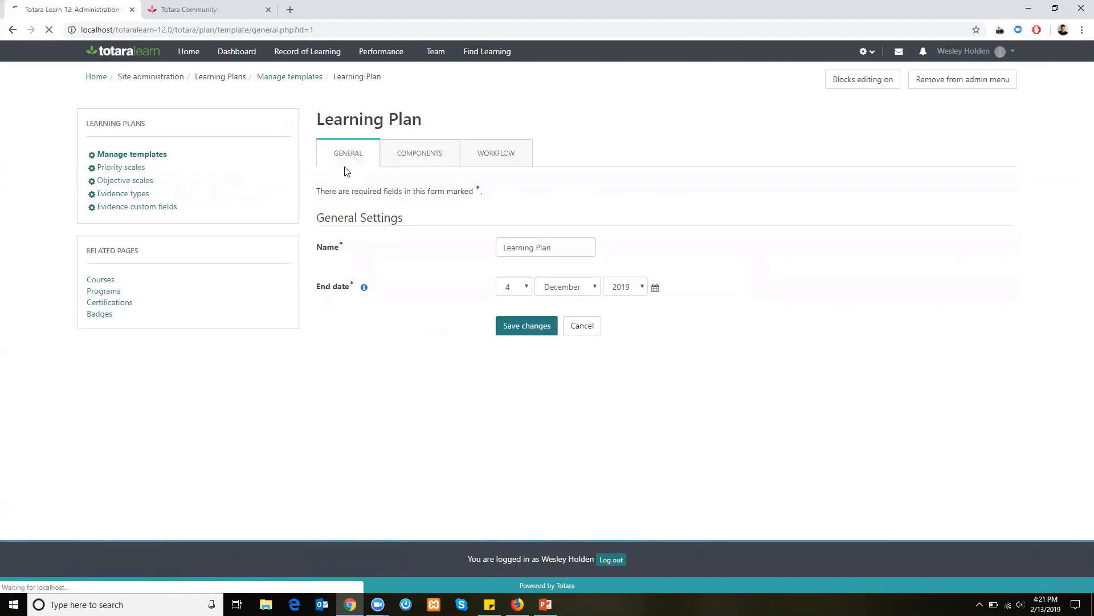
left_click_drag(344, 171, 505, 261)
left_click(574, 245)
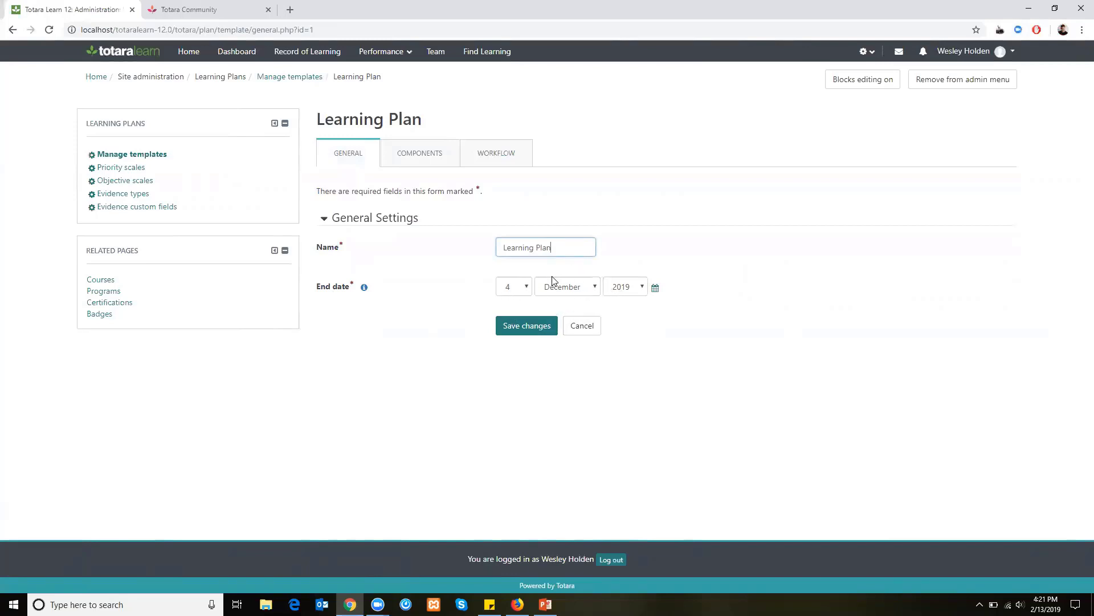
left_click(616, 296)
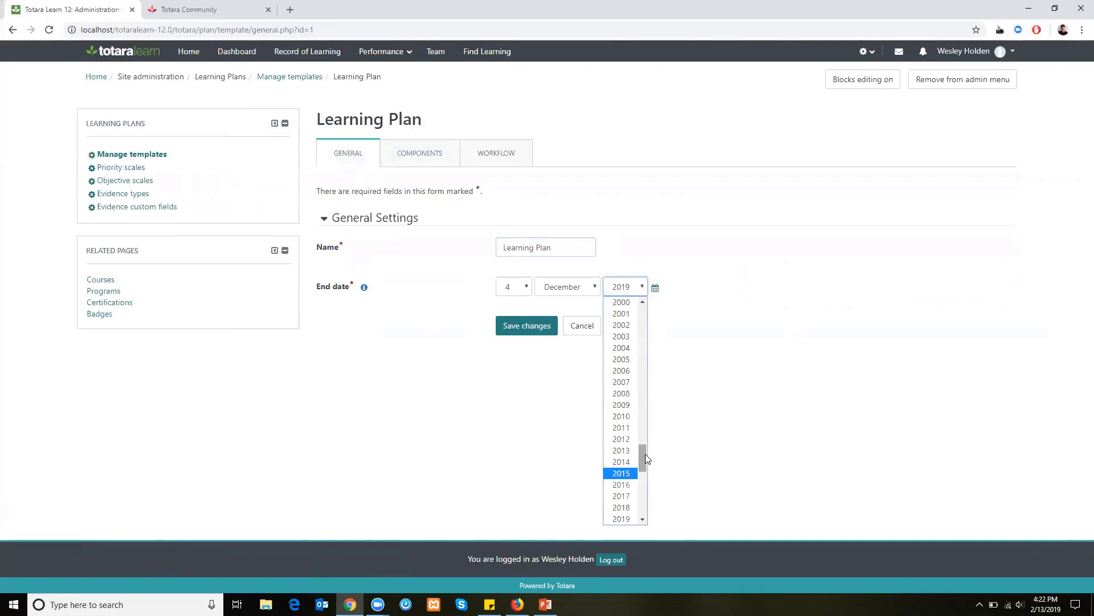
mouse_move(646, 456)
left_mouse_down()
mouse_move(645, 486)
mouse_move(645, 469)
left_mouse_up()
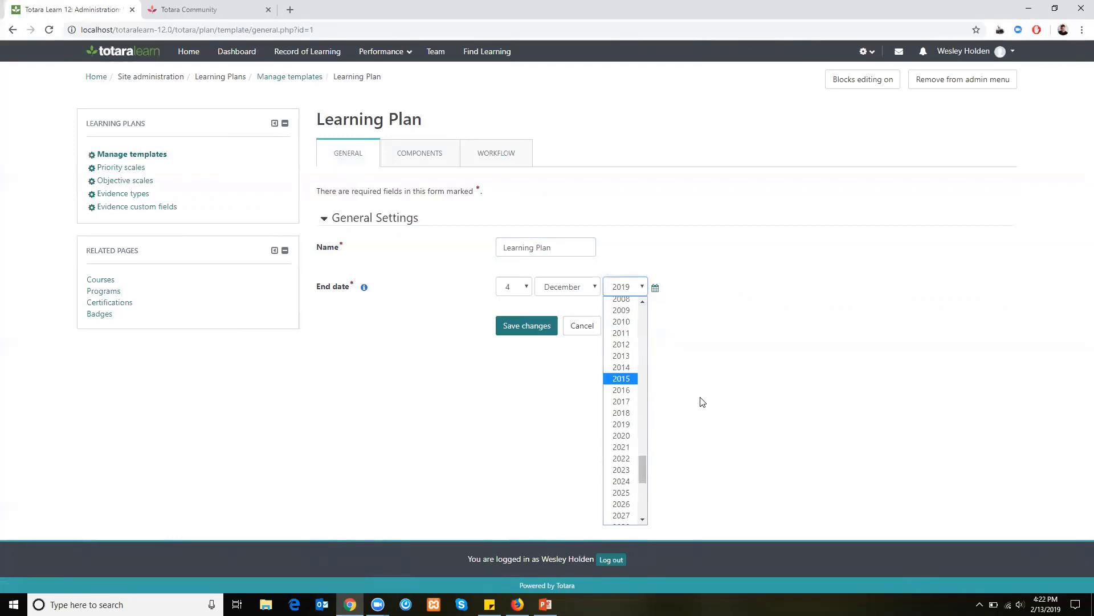
left_click(702, 402)
left_click(506, 332)
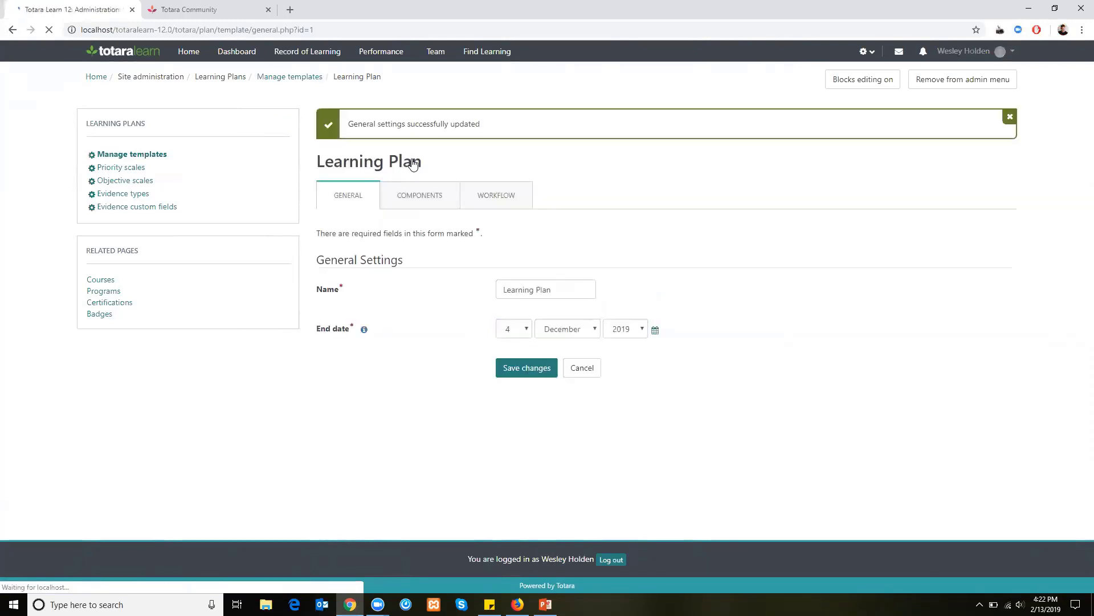
Hide the template's Programs component, select Custom workflow and open its advanced workflow settings.
left_click(420, 205)
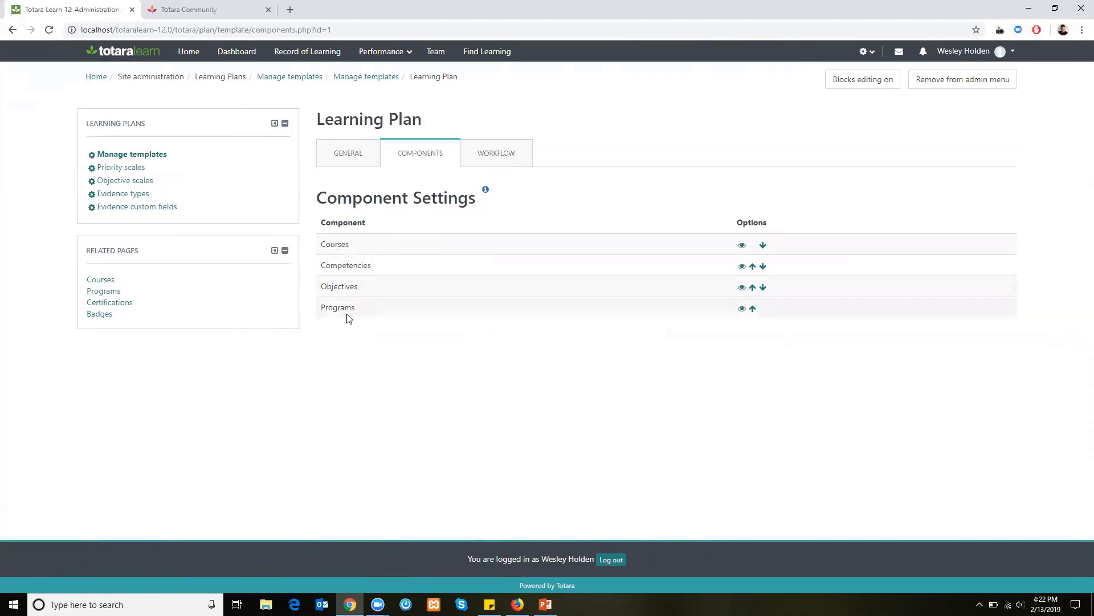
left_click(742, 309)
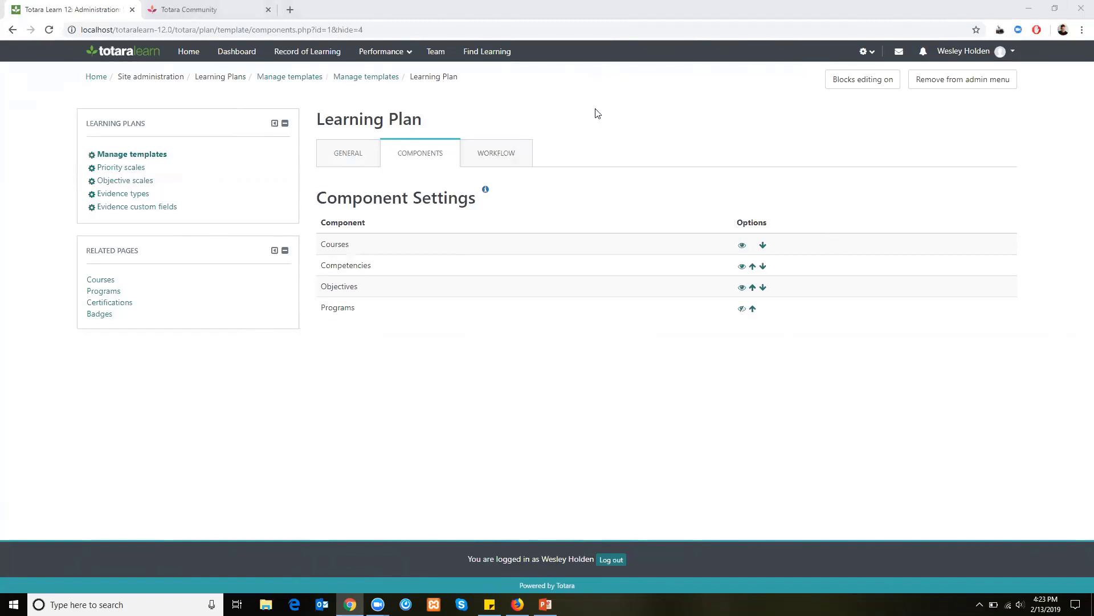
left_click(504, 164)
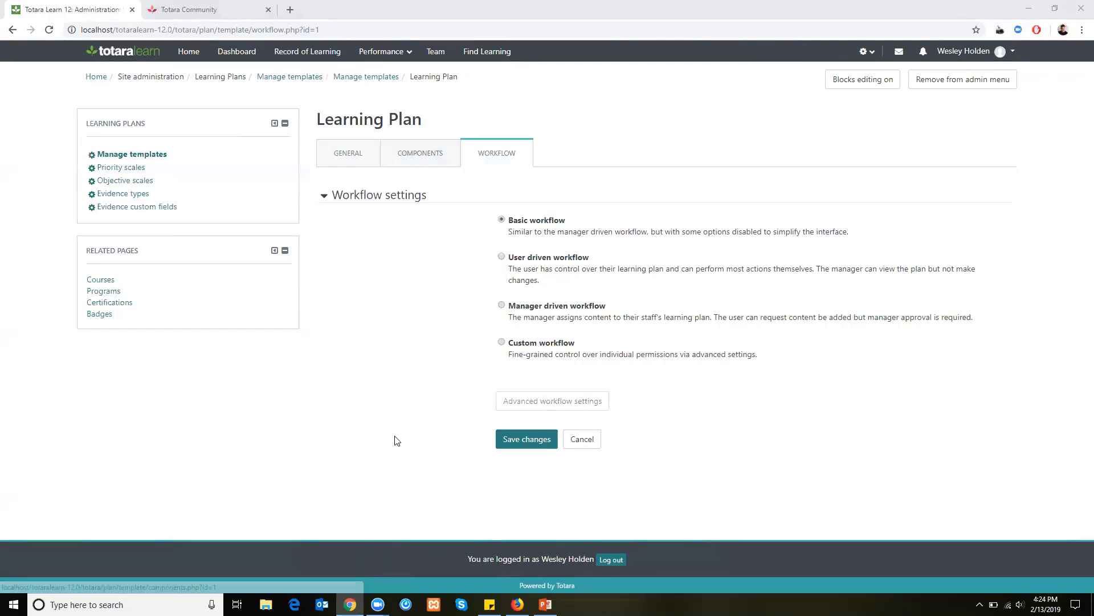
left_click(526, 343)
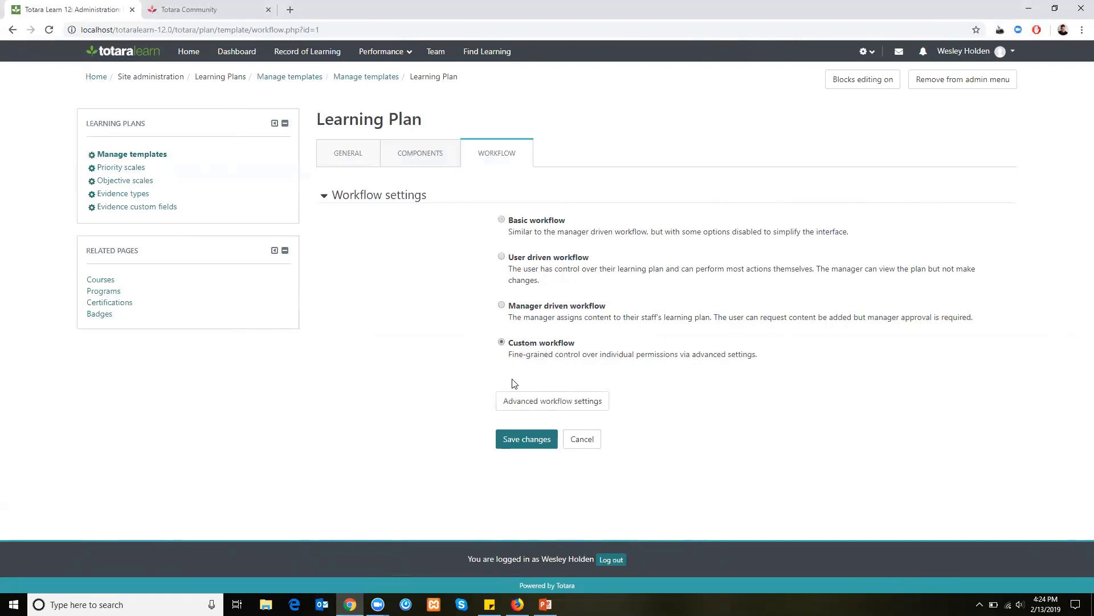
left_click(534, 407)
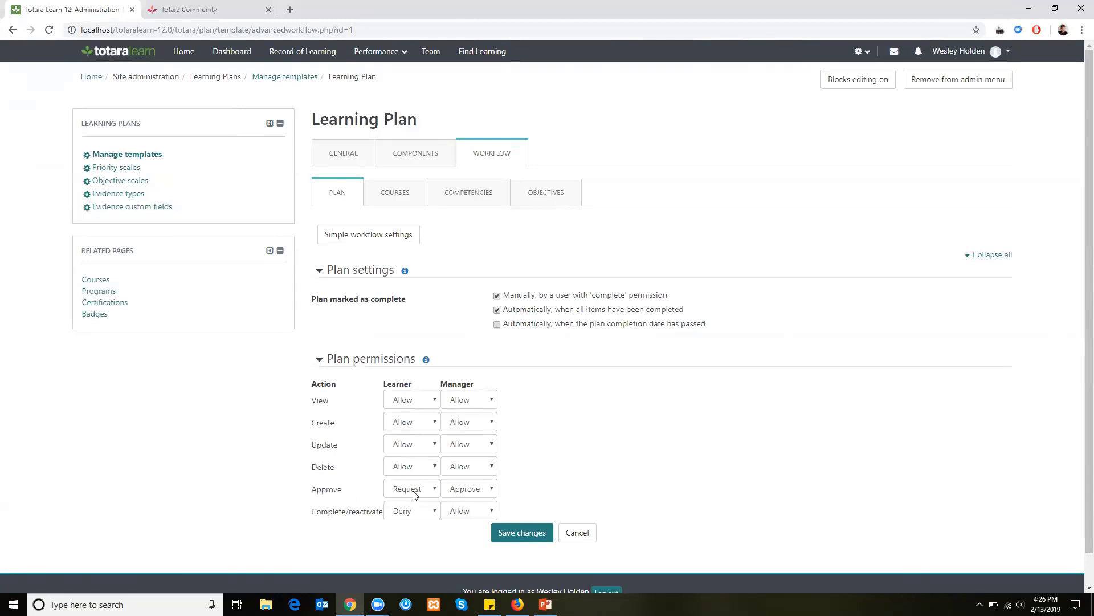
Check the manager's options for the plan Approve permission, keep Approve and save the plan workflow settings.
left_click(463, 493)
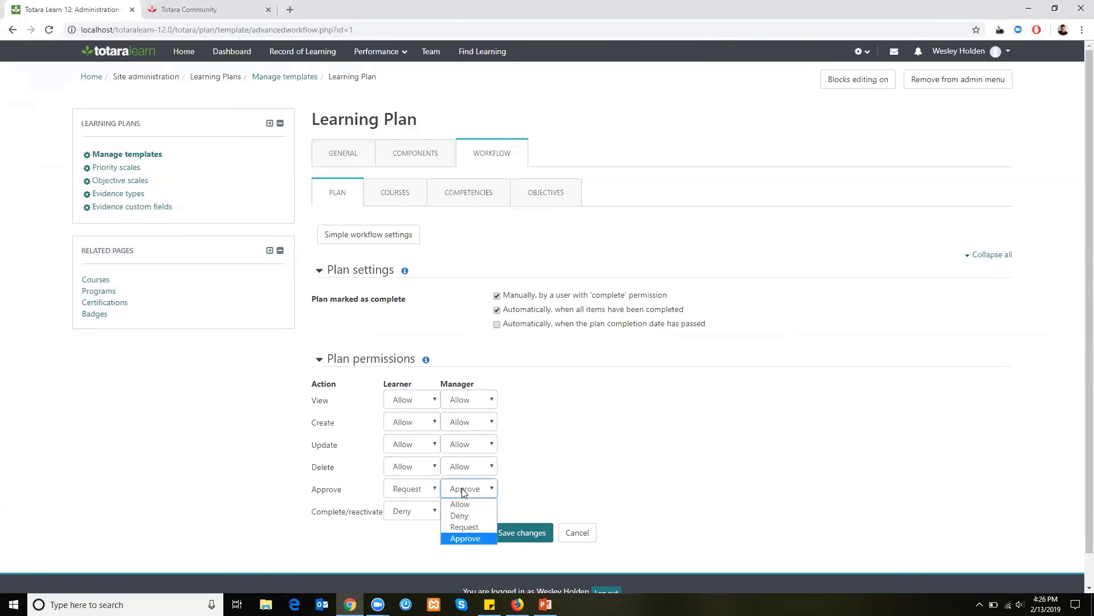
left_click(464, 492)
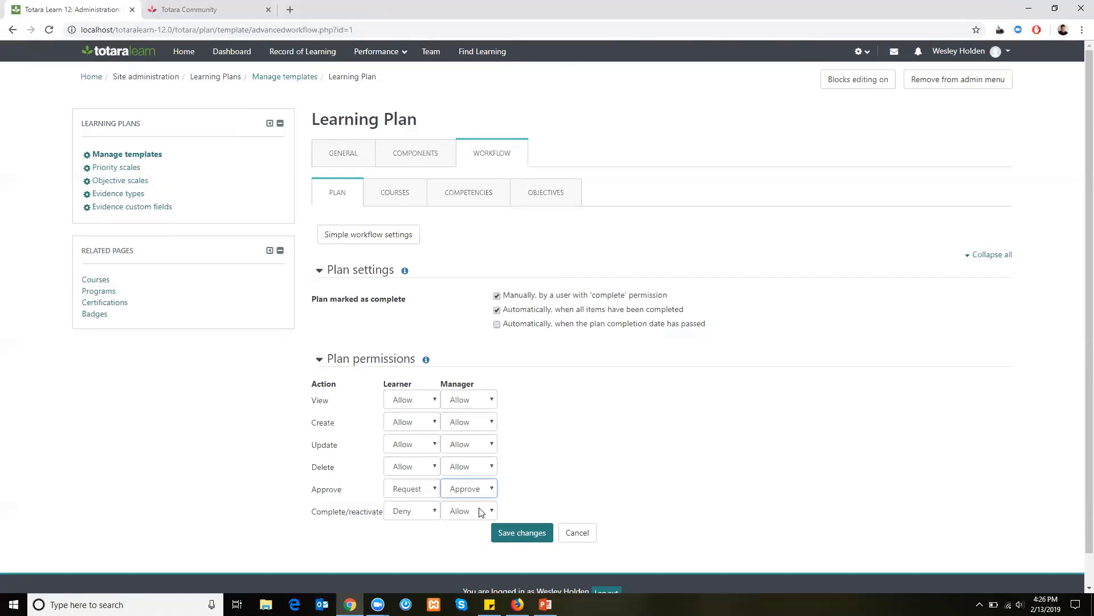
left_click(522, 533)
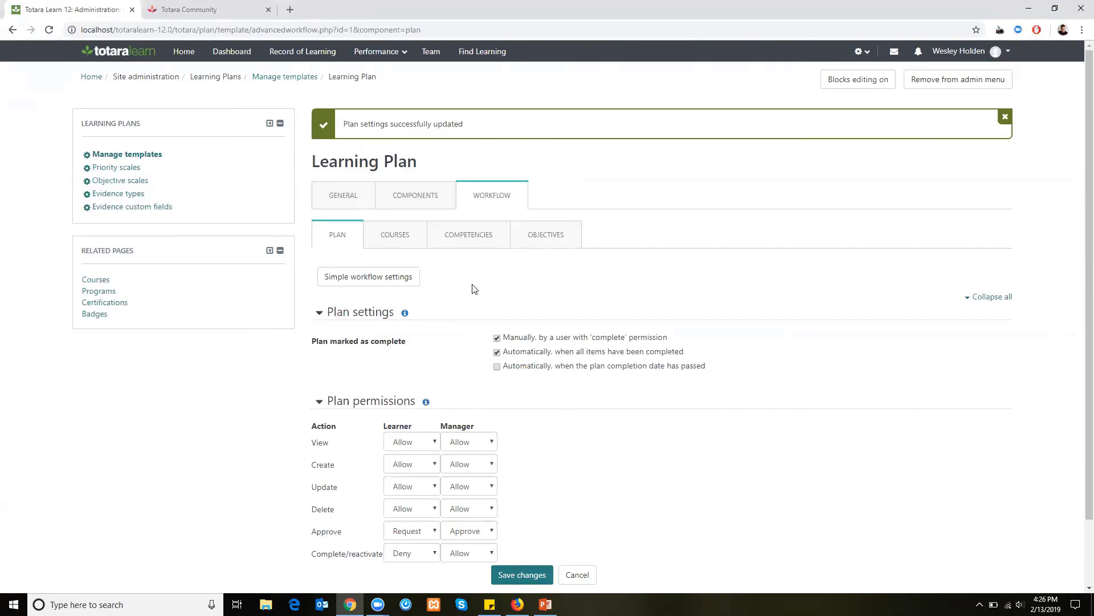
In the course workflow settings, set Priorities to Optional and keep the learner's Update permission at Request.
left_click(403, 240)
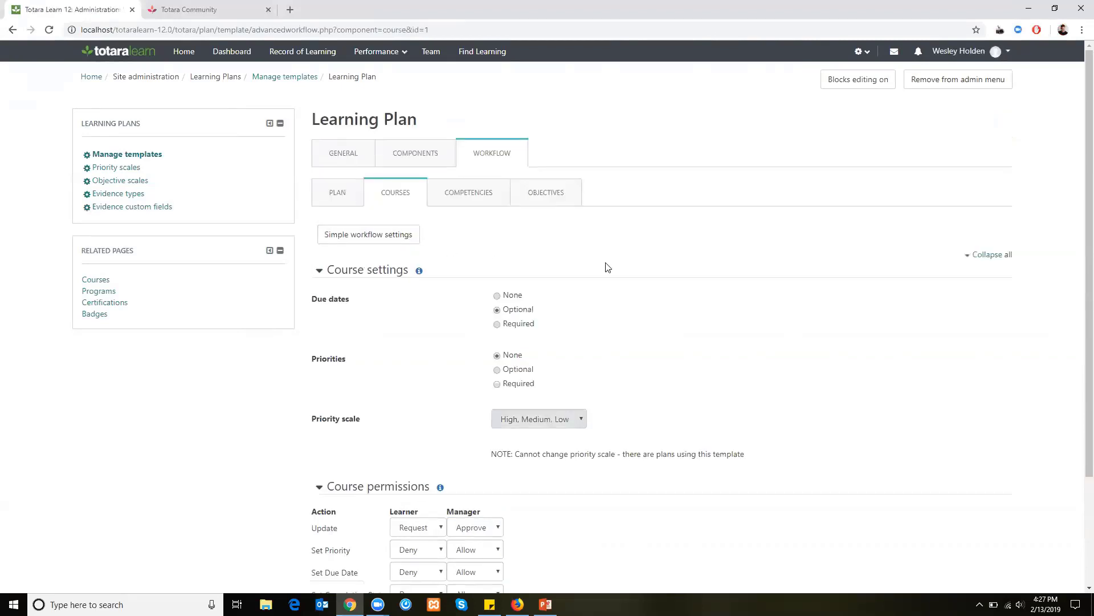
scroll(608, 267, "down", 2)
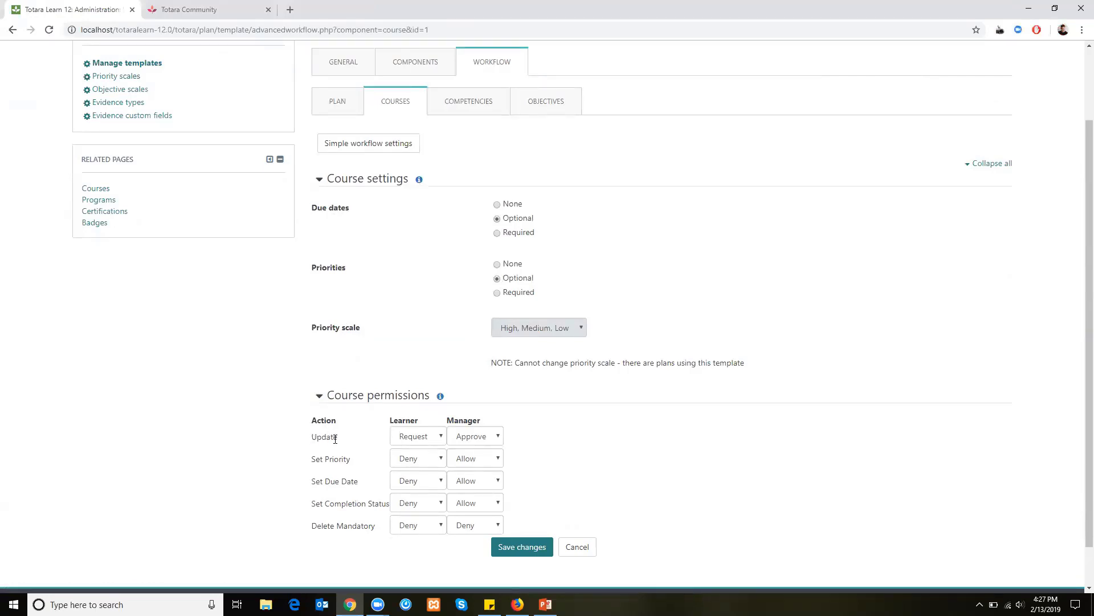
left_click(419, 437)
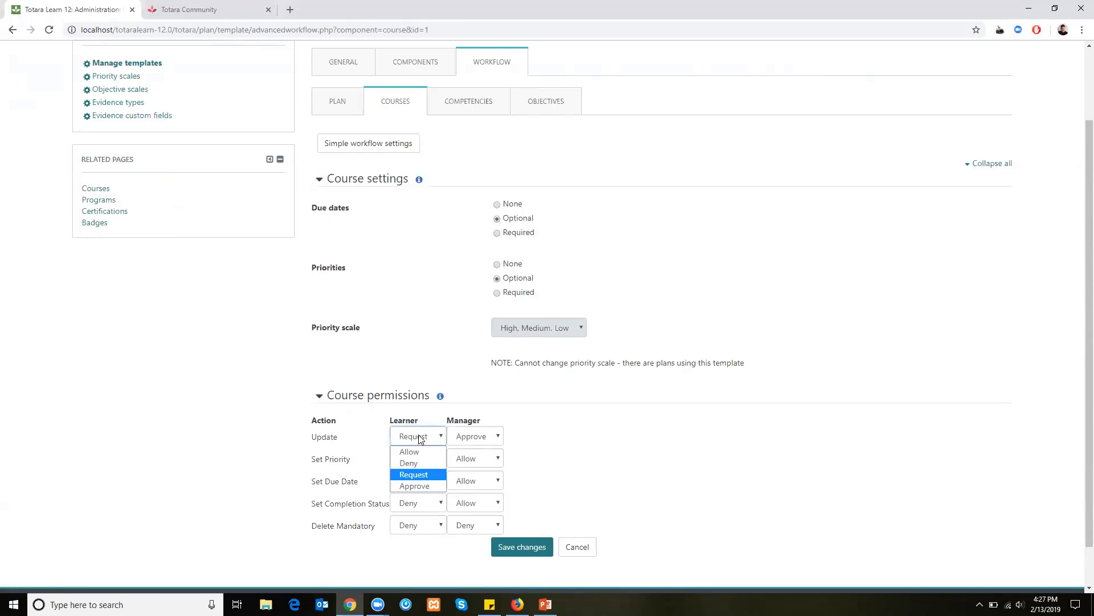
left_click(402, 475)
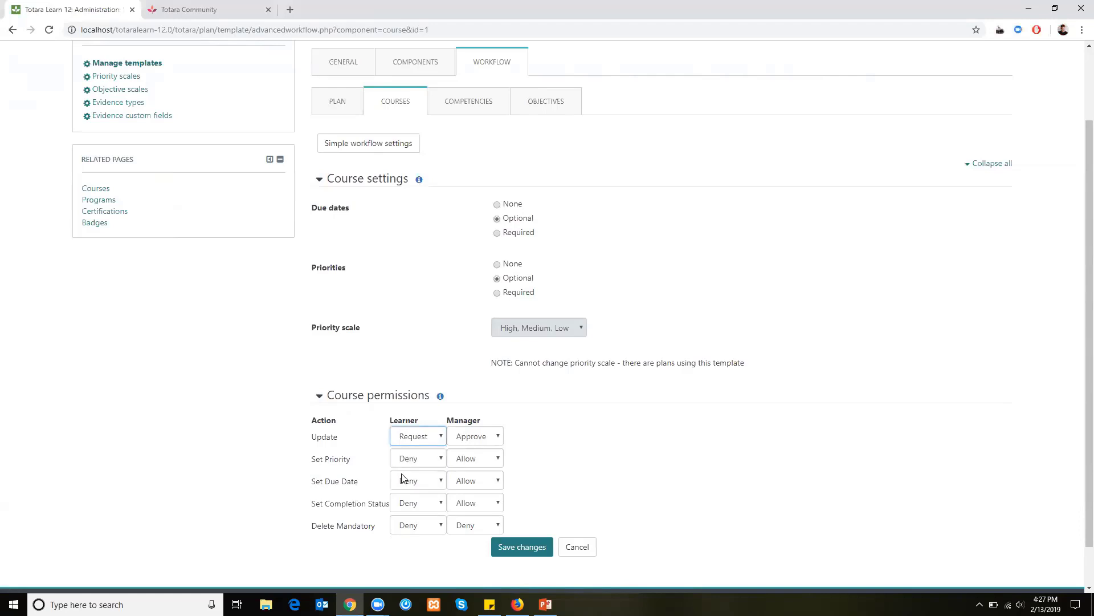
left_click(442, 438)
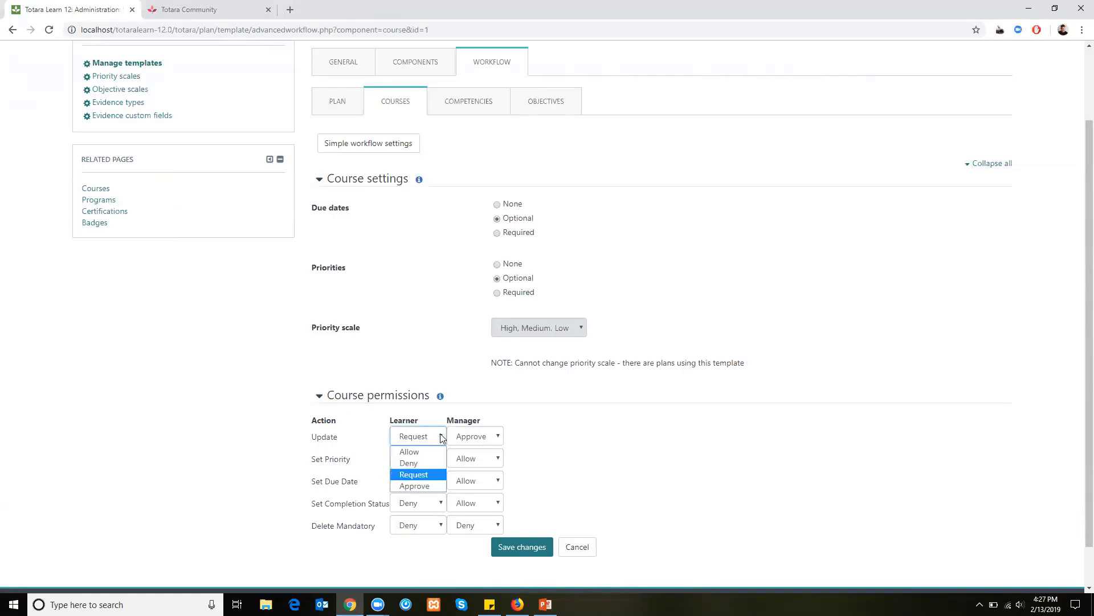
left_click(419, 477)
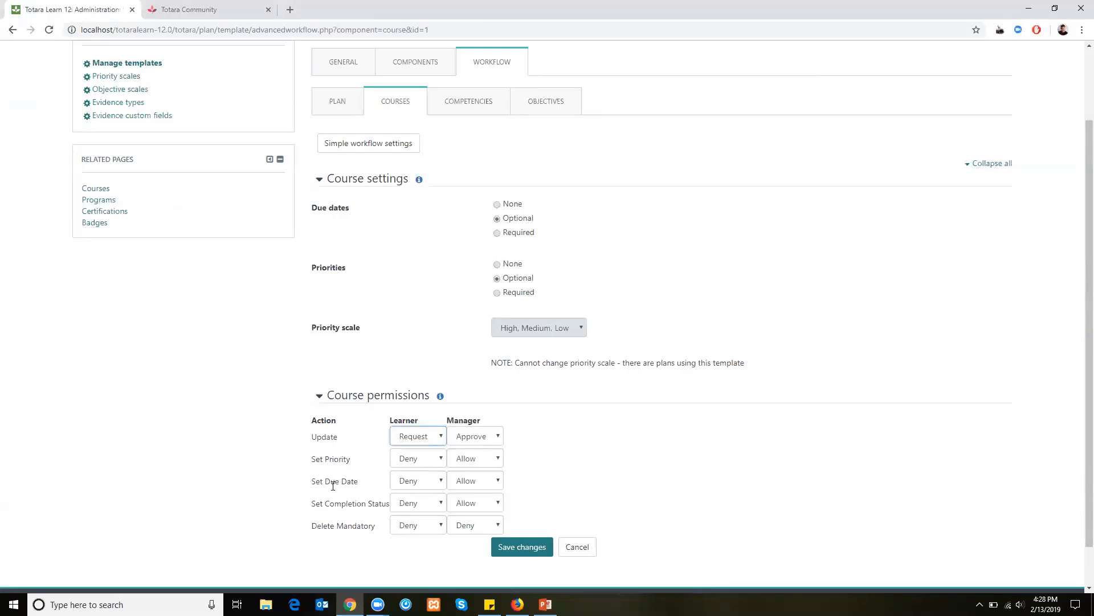
Keep the course Set Completion Status permission at Deny for learners and Allow for managers, and save the course settings.
left_click(411, 504)
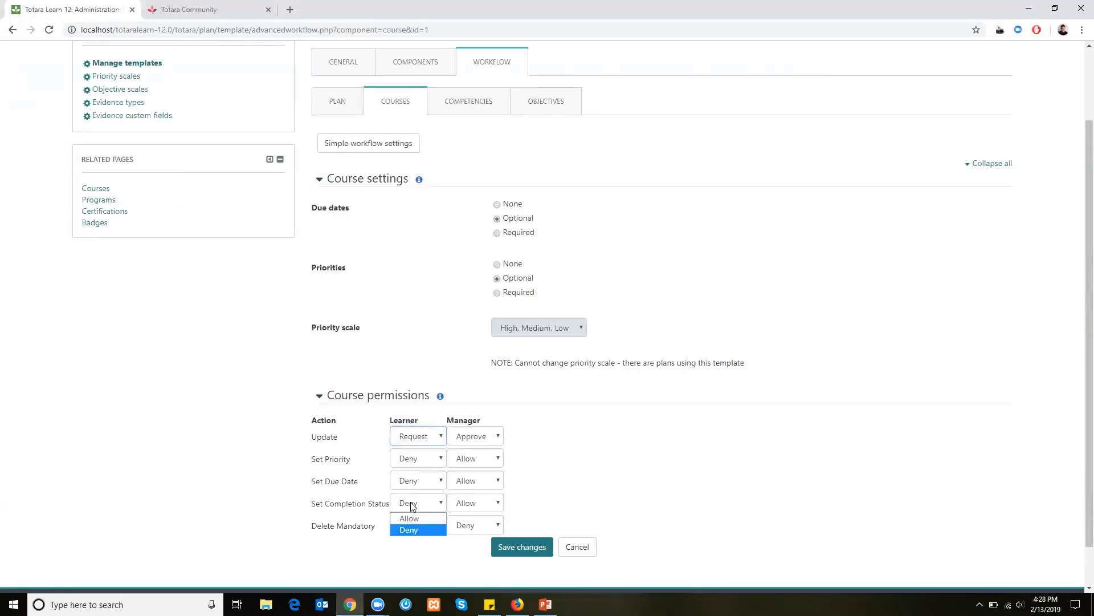
left_click(412, 506)
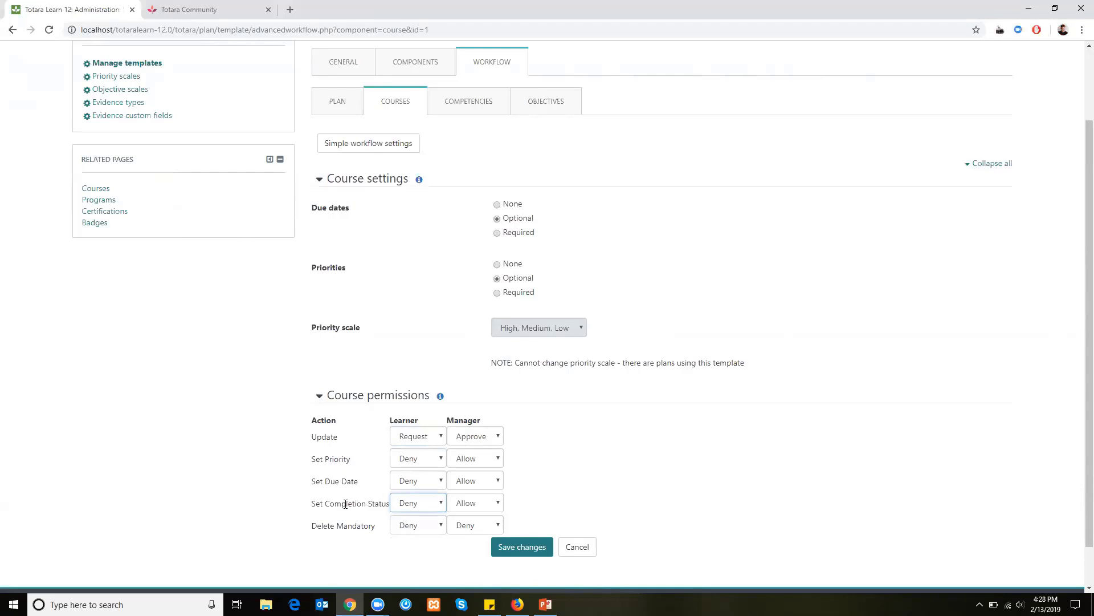
left_click(485, 503)
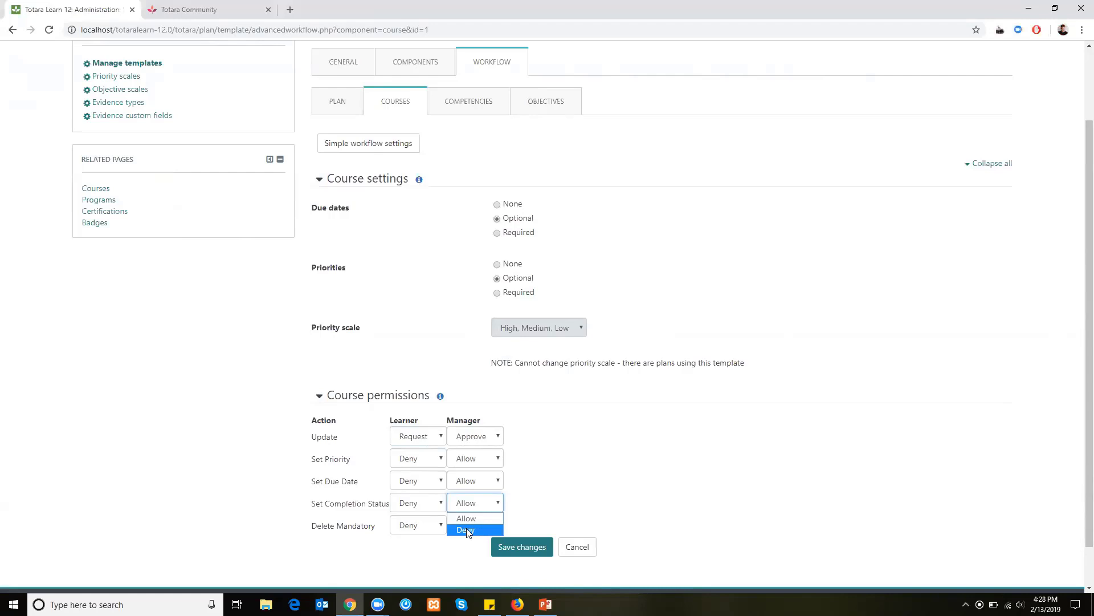
left_click(562, 513)
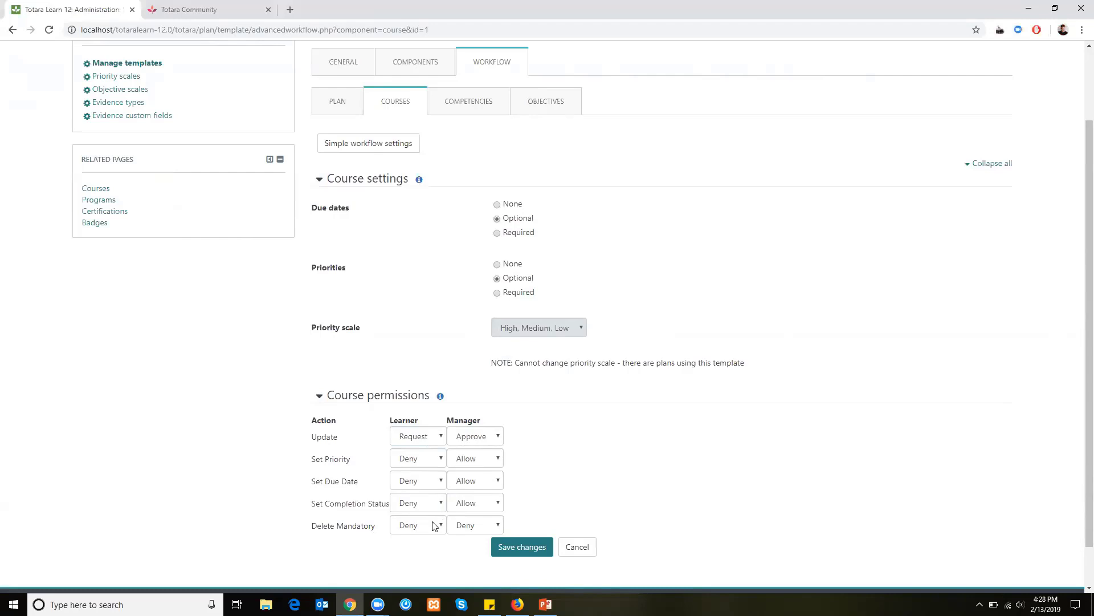
left_click(508, 548)
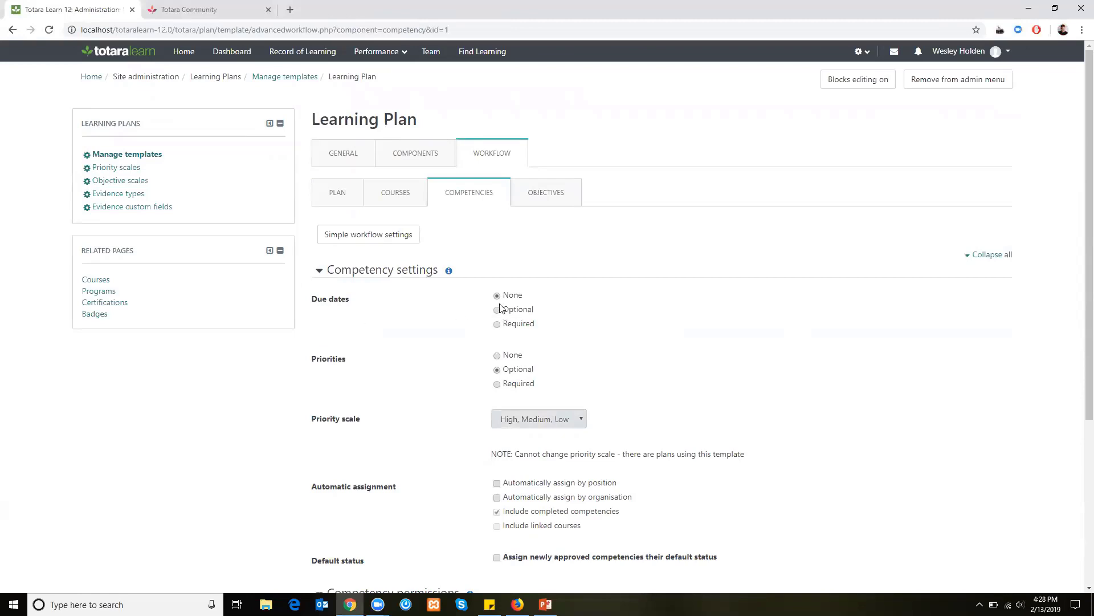
Set competency due dates to Optional, enable automatic assignment by position and organisation with linked courses included, and save the competency settings.
left_click(498, 309)
scroll(456, 273, "down", 2)
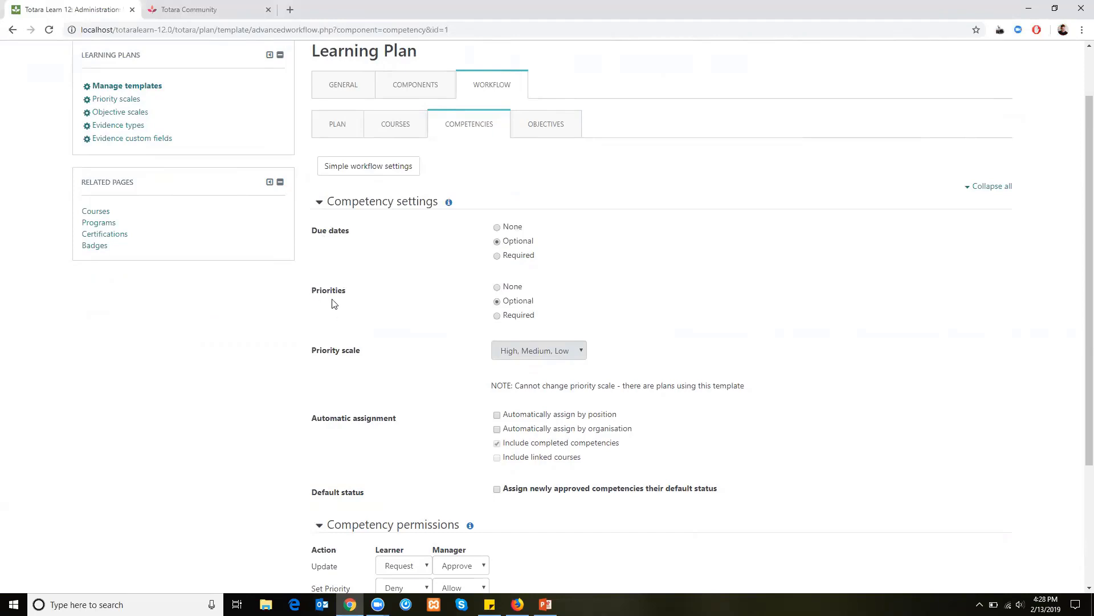
scroll(373, 313, "down", 3)
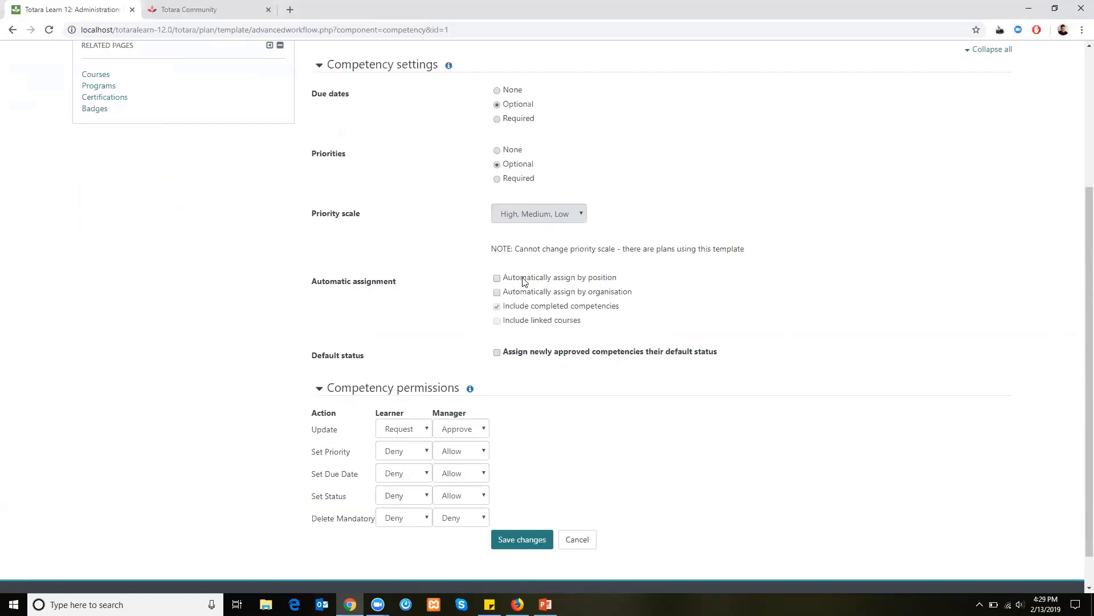
left_click(613, 280)
left_click(532, 540)
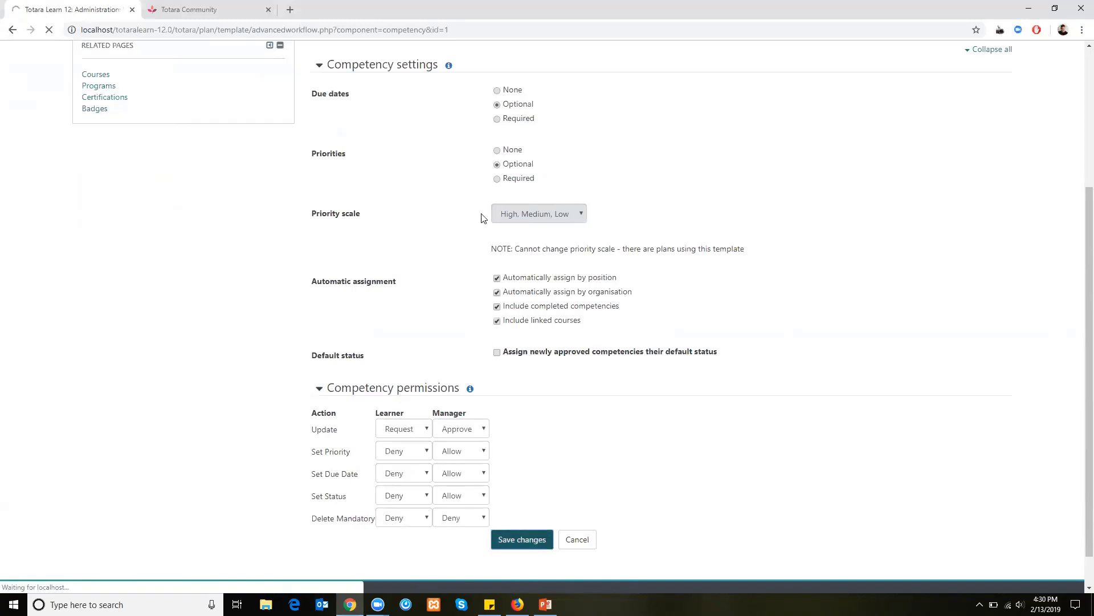